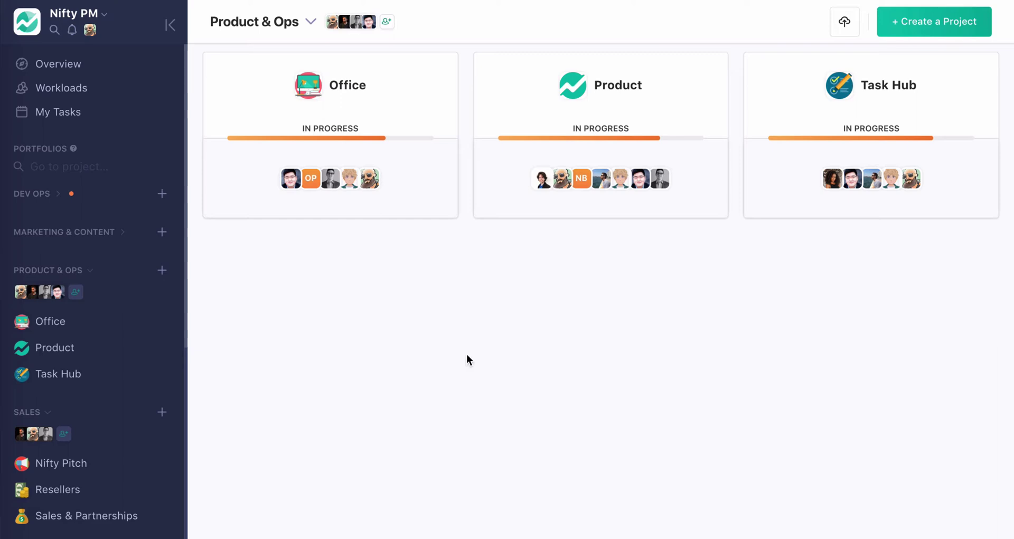
Collapse the SALES portfolio header in the sidebar to hide its projects.
left_click(45, 413)
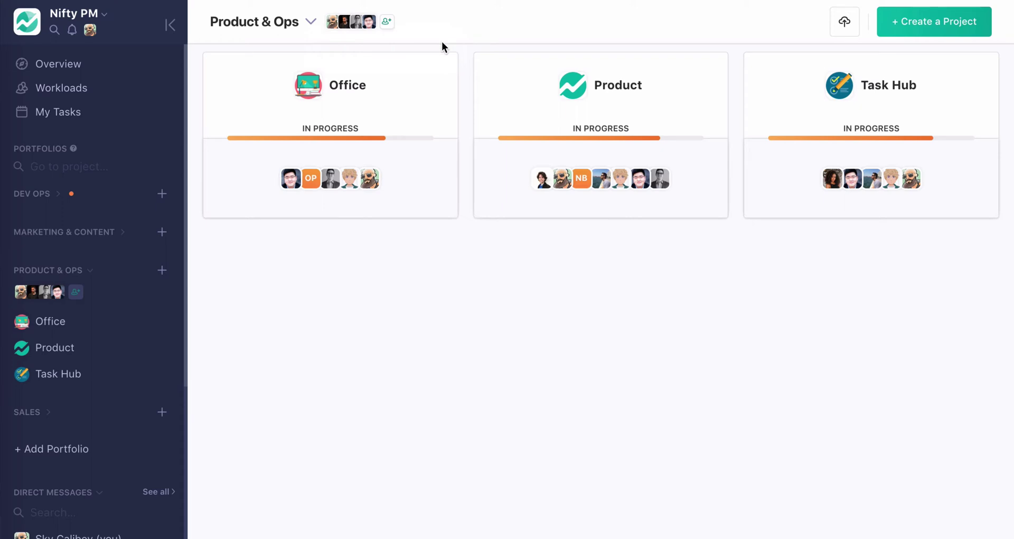
Open the Task Hub project and bring up its Customize Widgets choices.
left_click(798, 122)
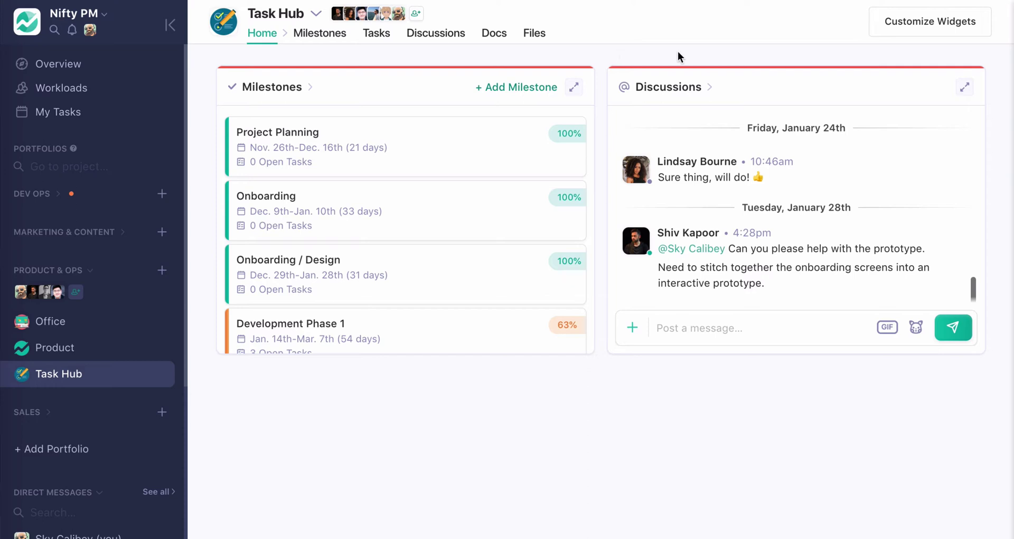
left_click(942, 26)
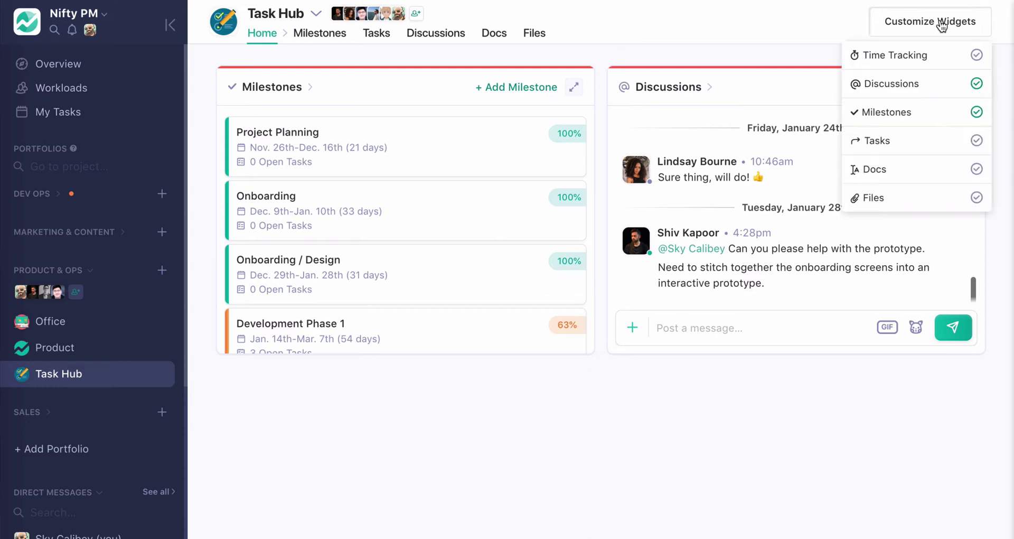
Turn on the Time Tracking, Tasks, Docs and Files widgets and move Tasks to the top-left slot.
left_click(976, 55)
left_click(977, 141)
left_click(976, 169)
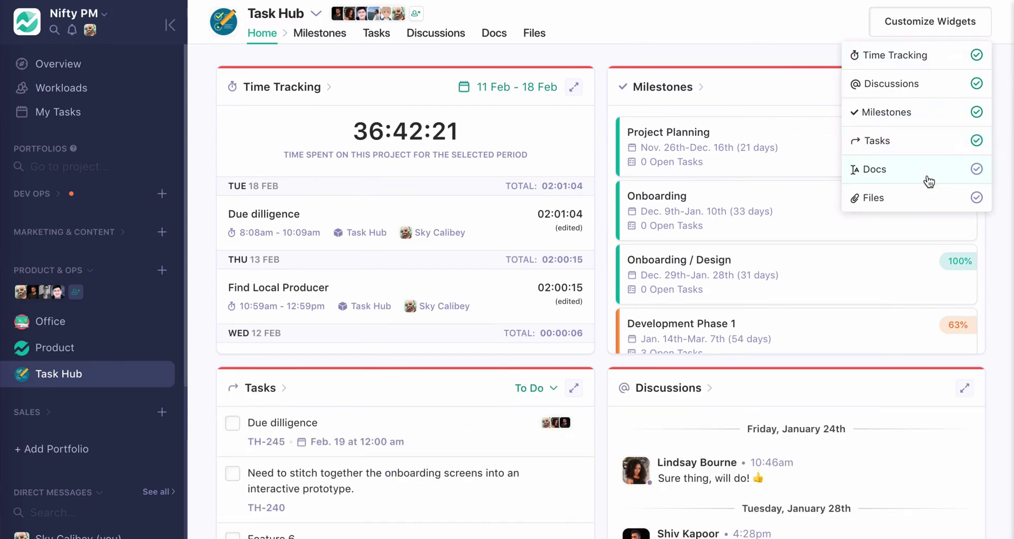
left_click(919, 204)
left_click_drag(663, 195, 516, 90)
left_click_drag(412, 389, 421, 100)
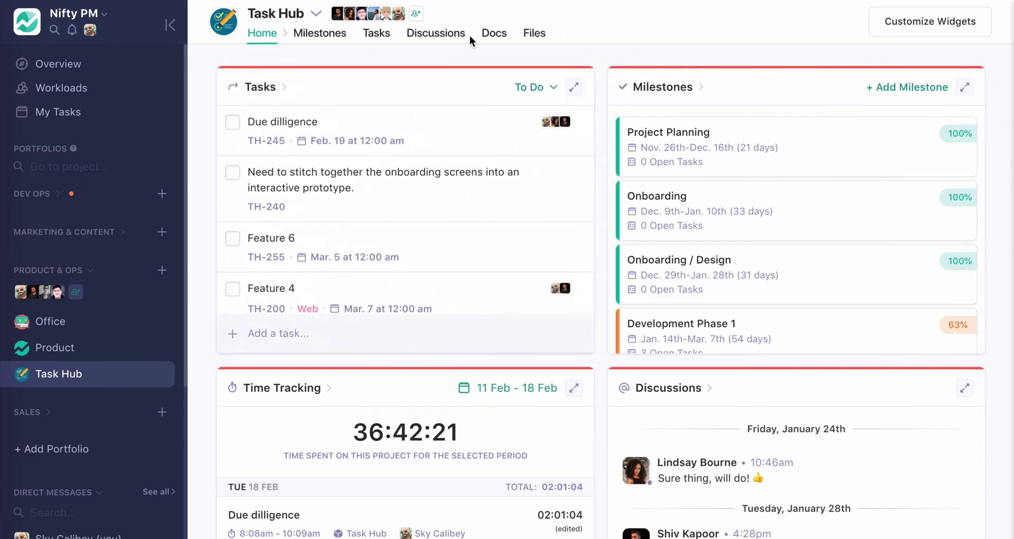
Switch off Discussions, Milestones and Time Tracking so only Tasks, Docs and Files remain.
left_click(923, 30)
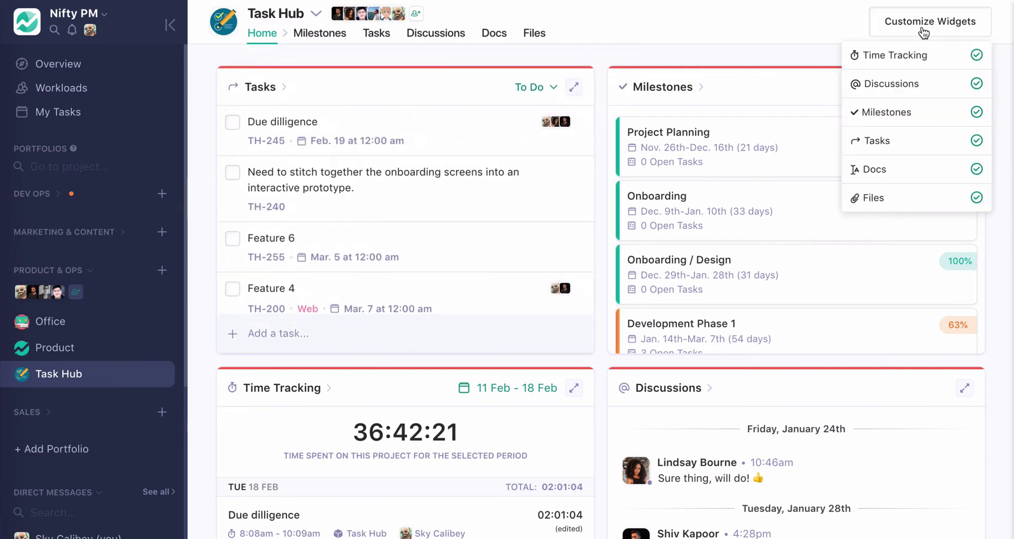
left_click(925, 85)
left_click(919, 93)
left_click(914, 119)
left_click(907, 89)
left_click(914, 61)
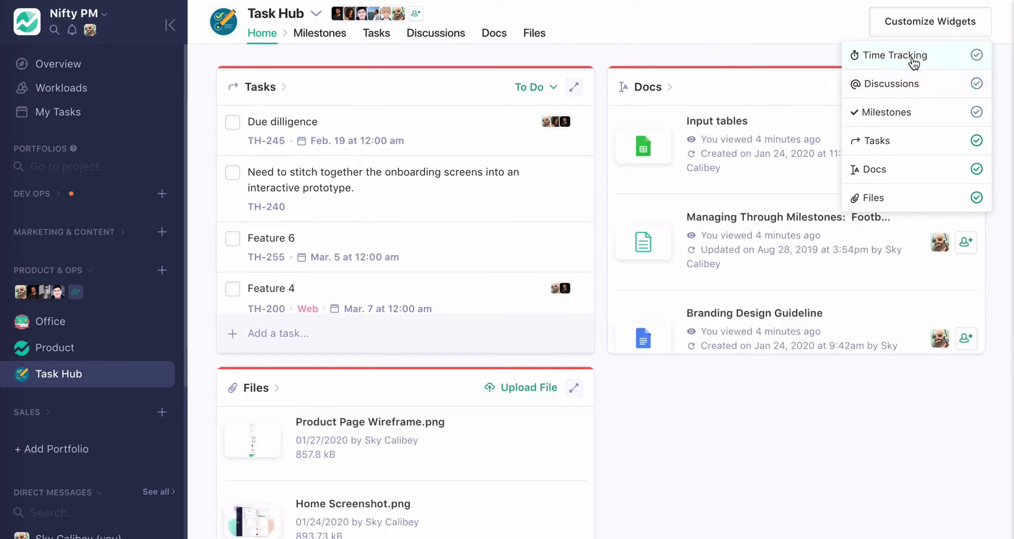
left_click(792, 33)
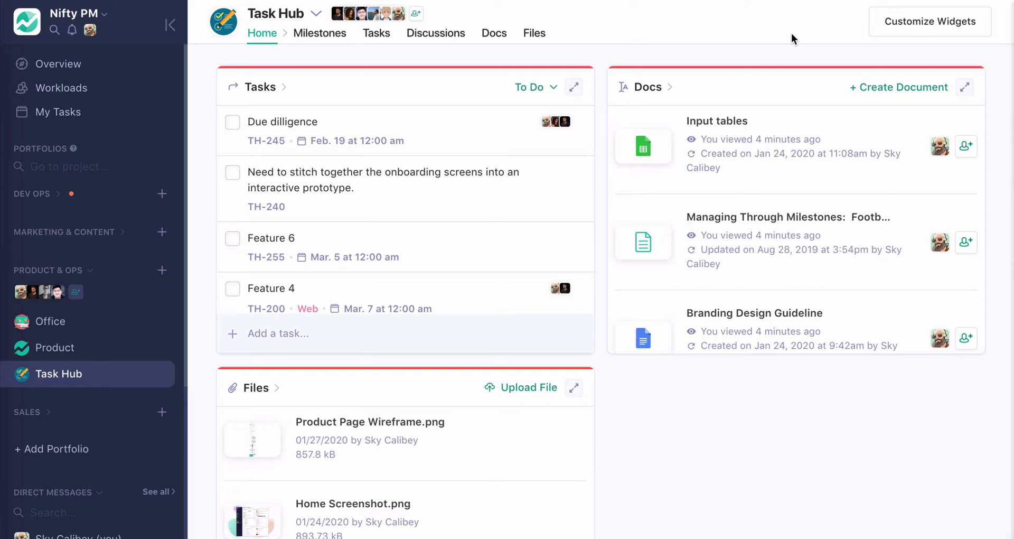
Show the Task Hub Milestones timeline with the sidebar collapsed to icons.
left_click(317, 43)
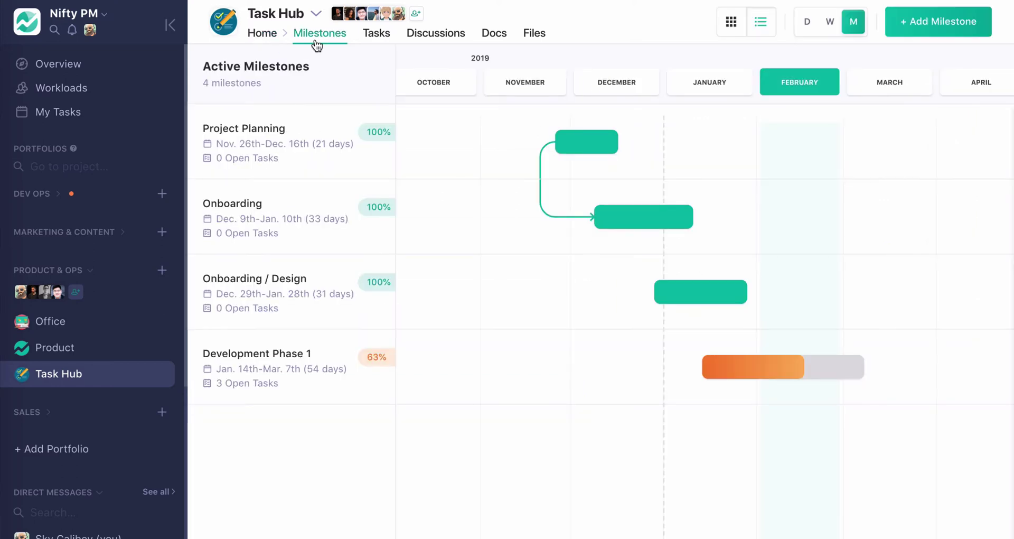
left_click(172, 24)
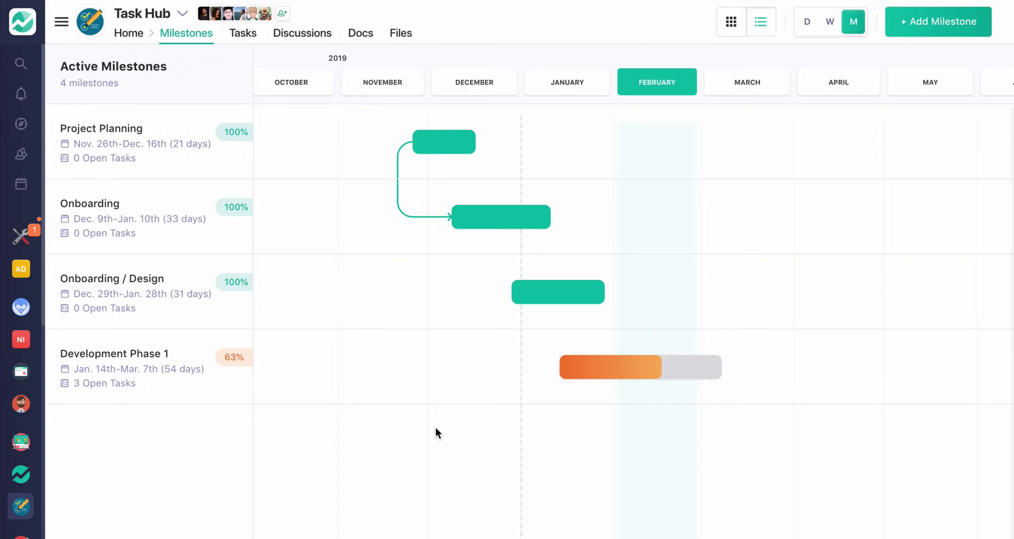
scroll(408, 378, "right", 3)
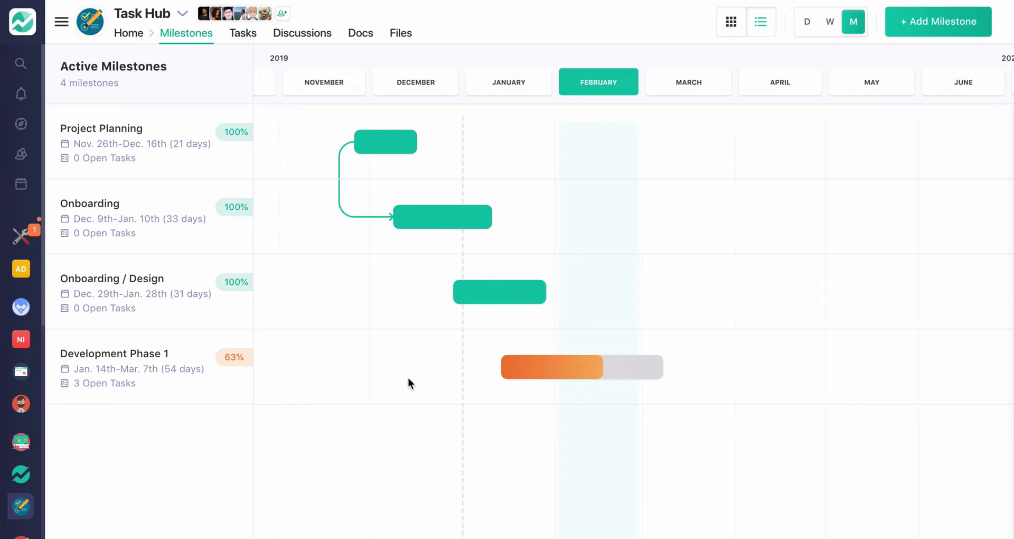
Mark Feature 6 complete and reschedule Development Phase 1 to Jan. 20th–Mar. 18th.
left_click(559, 366)
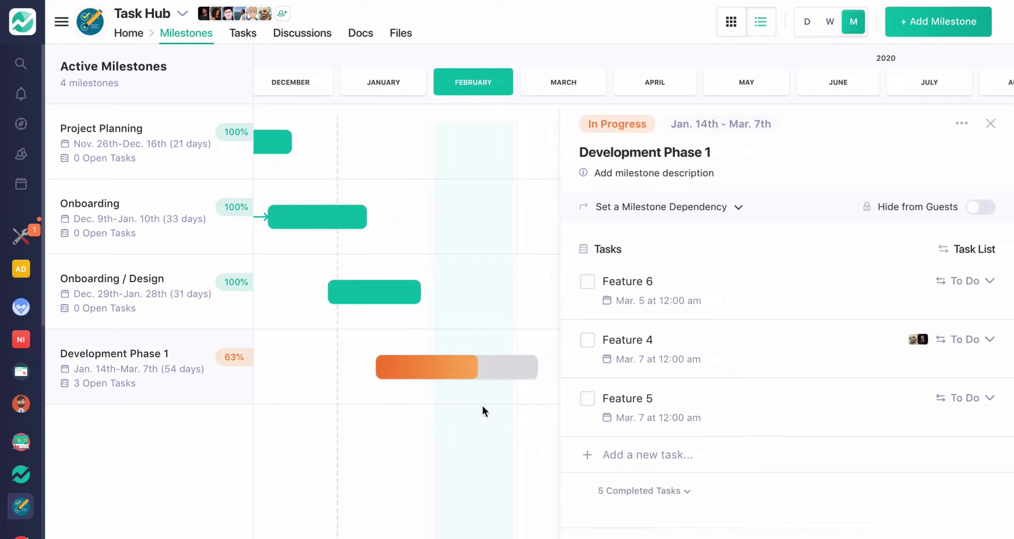
left_click(587, 281)
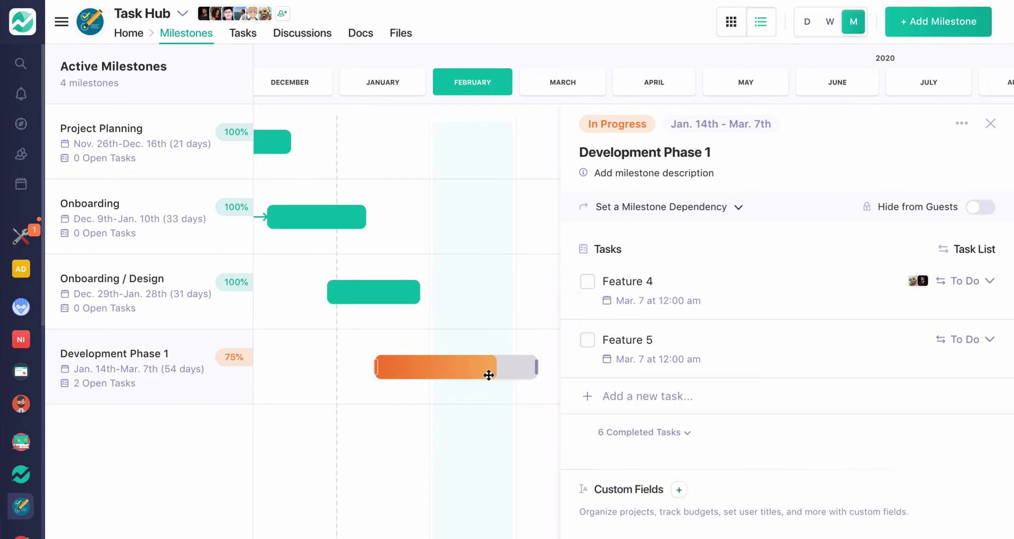
mouse_move(536, 366)
left_mouse_down()
mouse_move(432, 367)
mouse_move(544, 366)
left_mouse_up()
left_click_drag(434, 374, 458, 370)
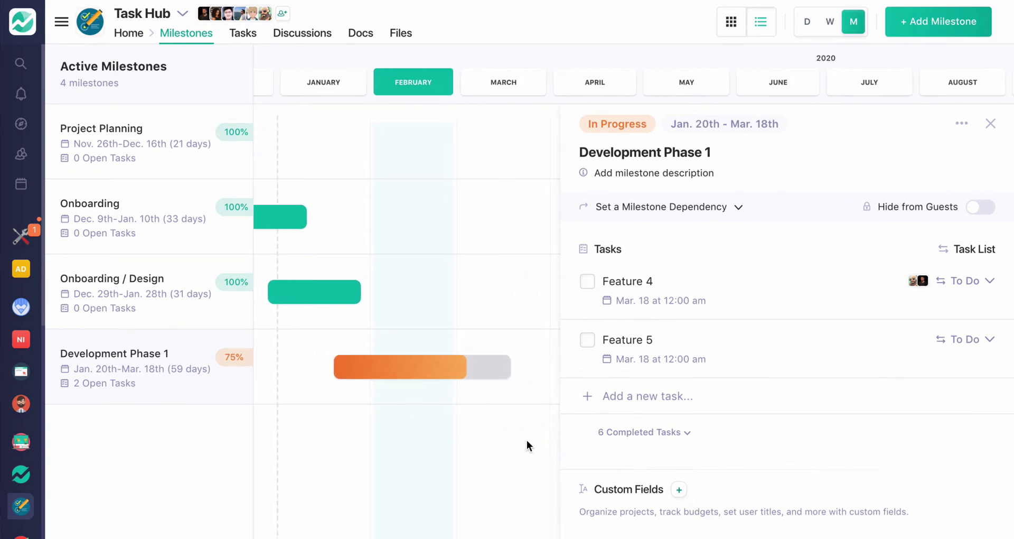
Add a 'Feature 6' task to the milestone with a due date of 16 March.
left_click(633, 394)
type("Feature 6")
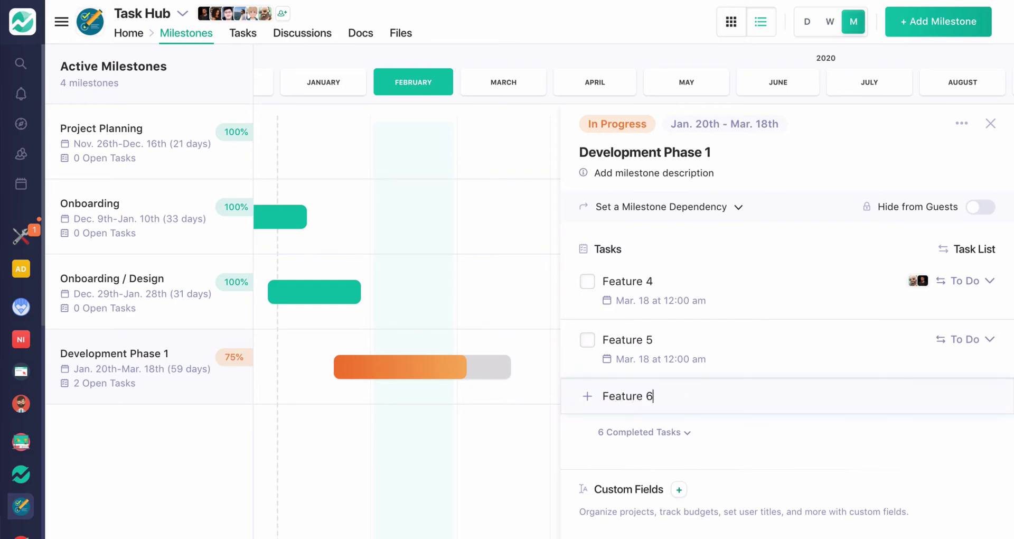
key("Return")
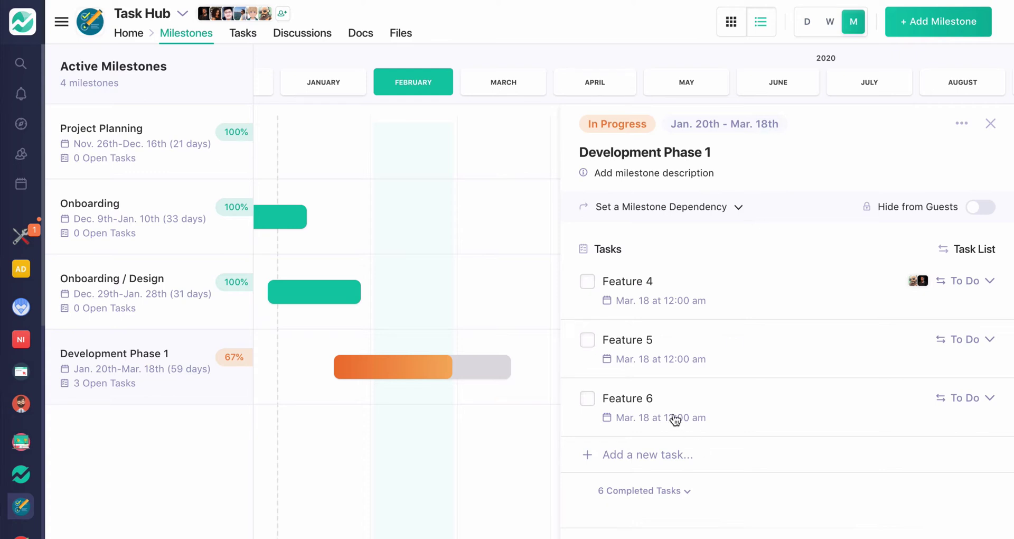
left_click(617, 399)
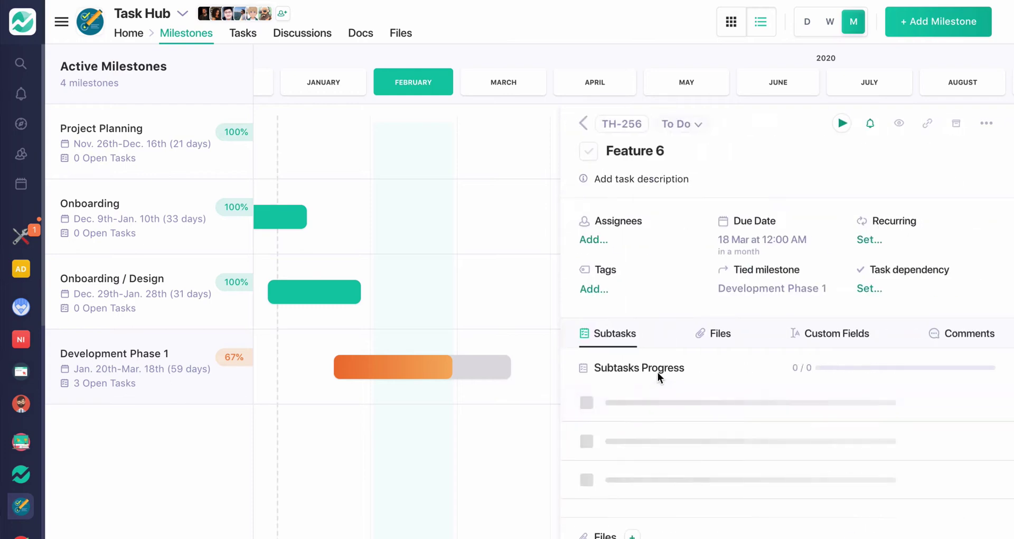
left_click(739, 238)
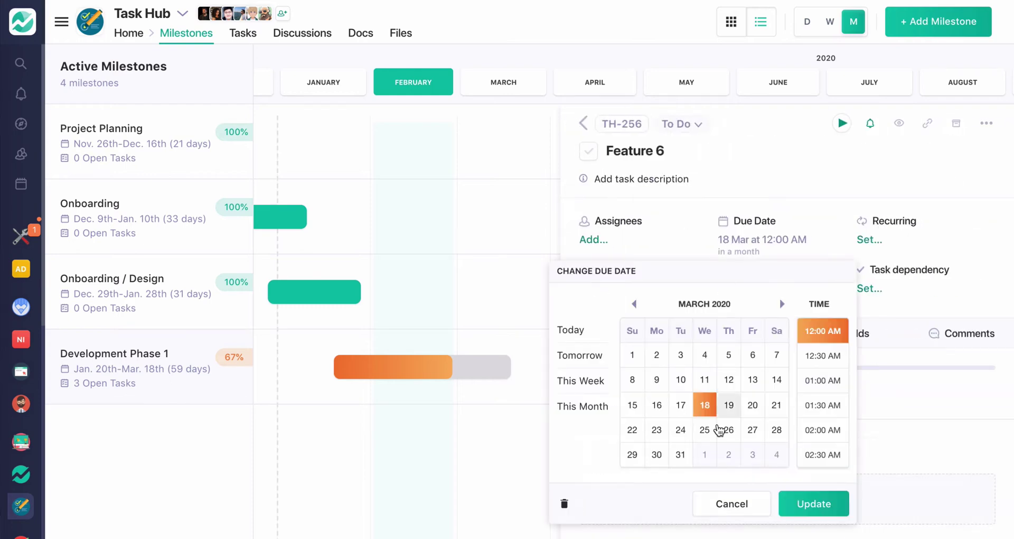
left_click(657, 405)
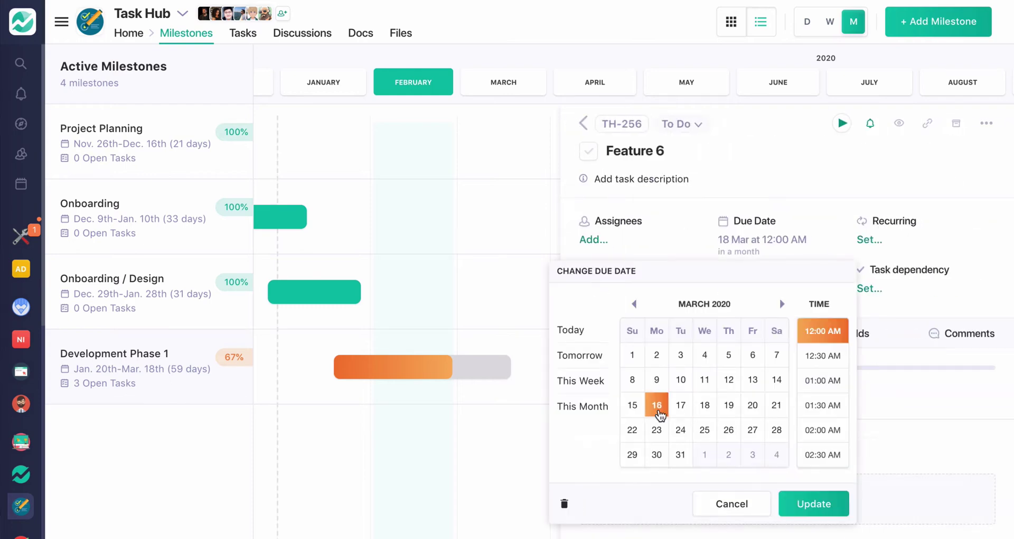
left_click(827, 503)
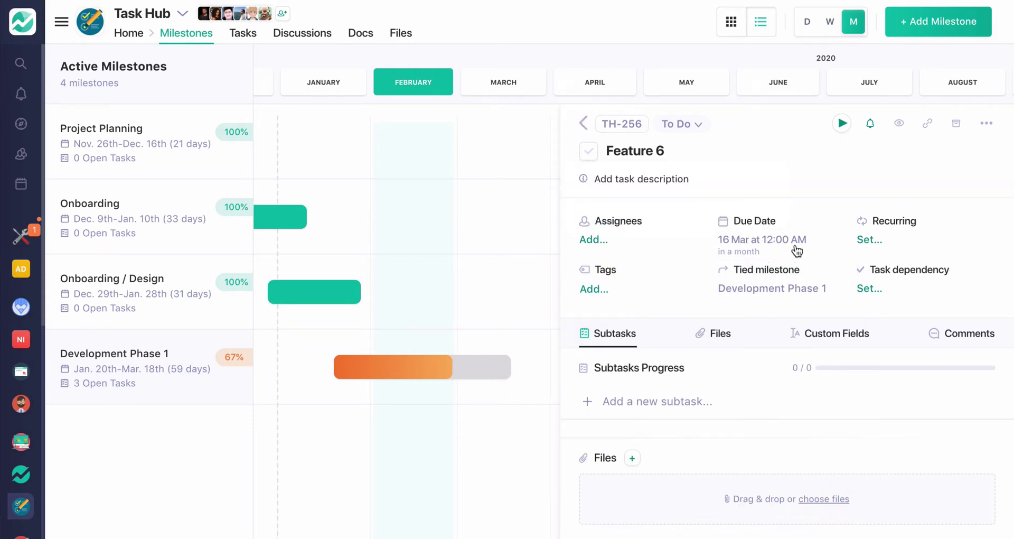
Mark Feature 4 complete, leave Feature 5 as To Do, and close the milestone panel.
left_click(582, 125)
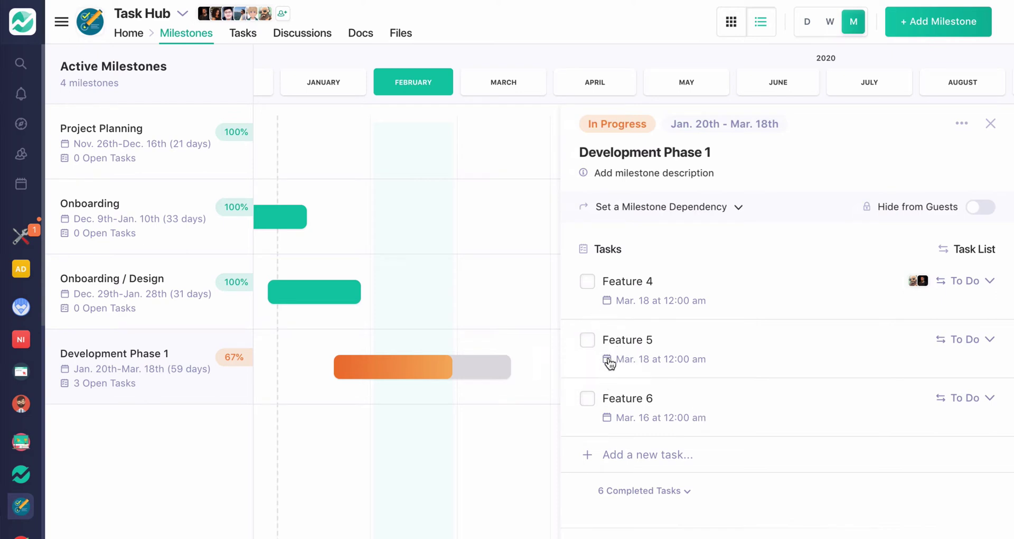
left_click(587, 284)
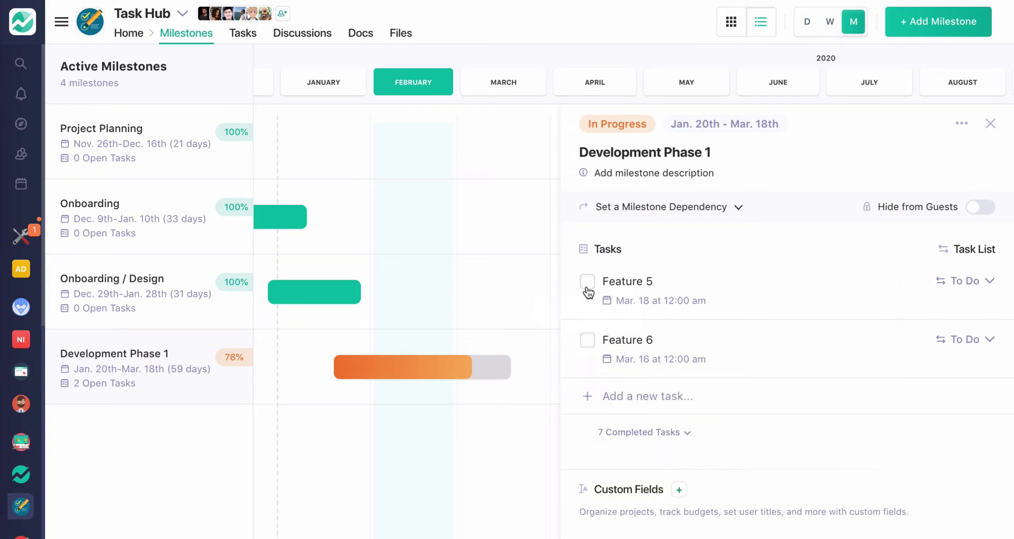
left_click(978, 282)
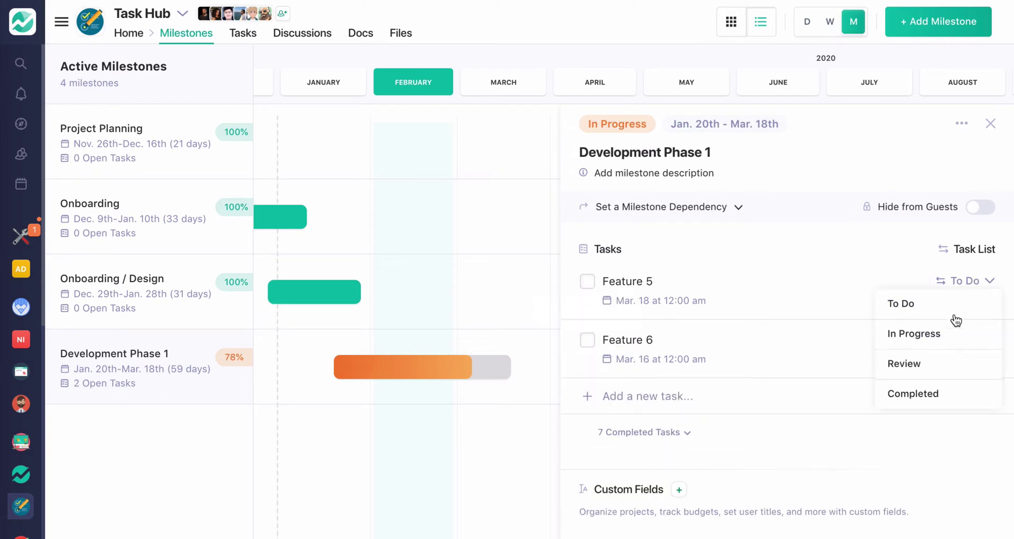
left_click(986, 280)
left_click(990, 124)
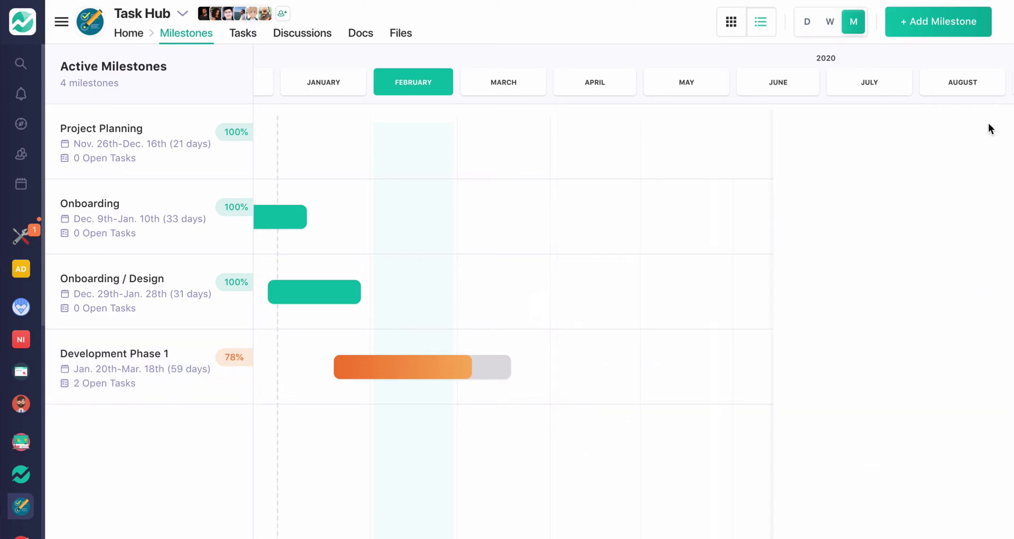
Switch the milestones to Swimlane view and scroll through the To Do–Completed columns.
left_click(740, 30)
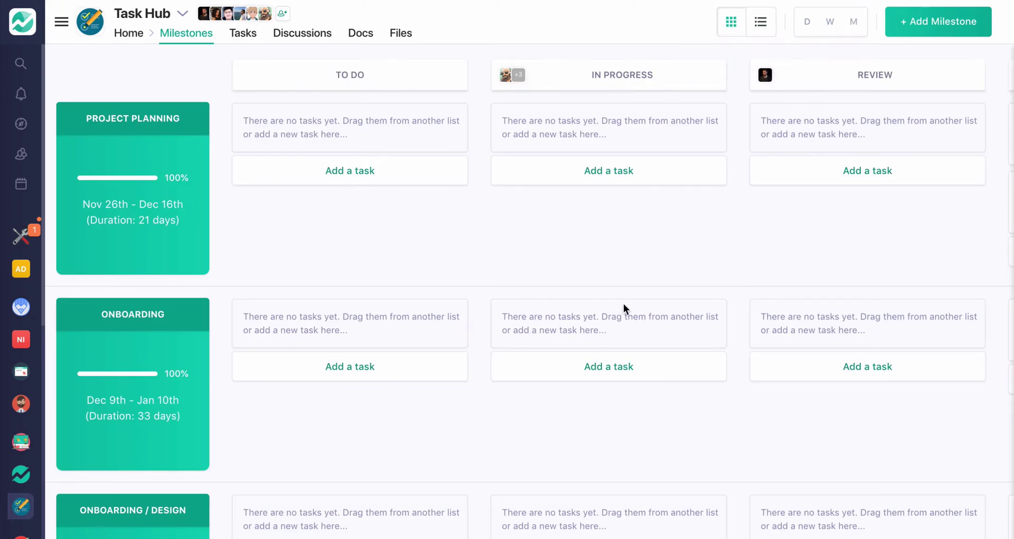
scroll(531, 274, "right", 5)
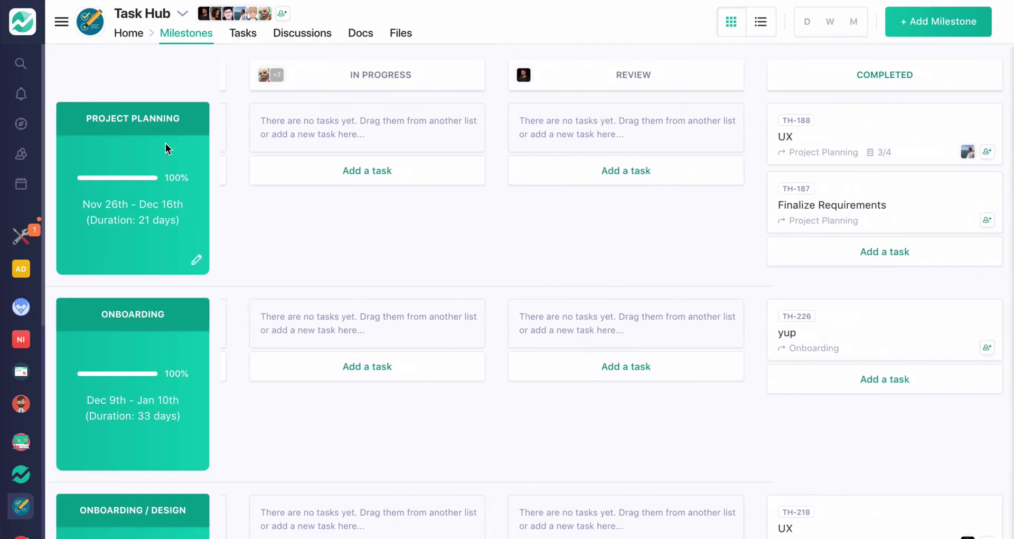
scroll(142, 206, "down", 3)
scroll(147, 217, "down", 4)
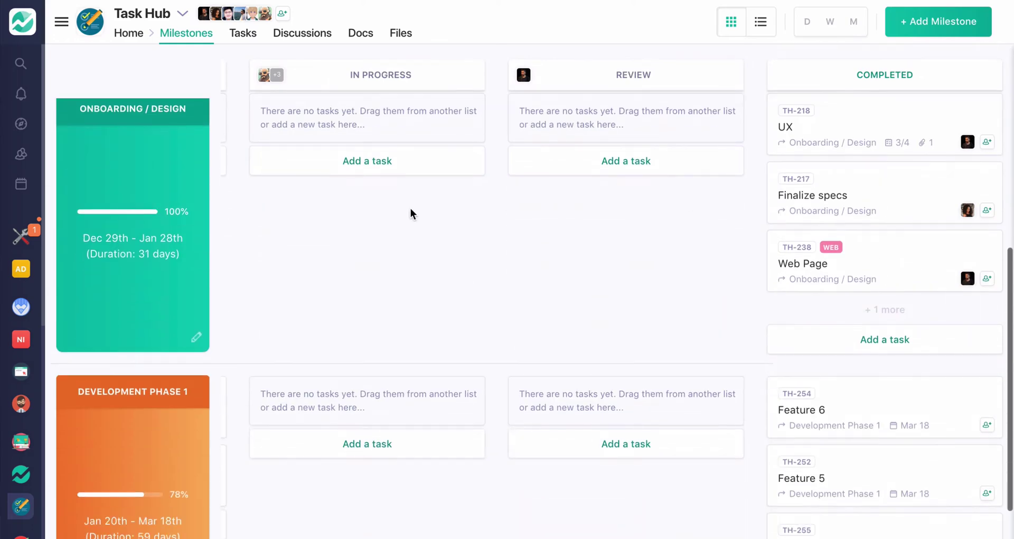
scroll(395, 400, "down", 2)
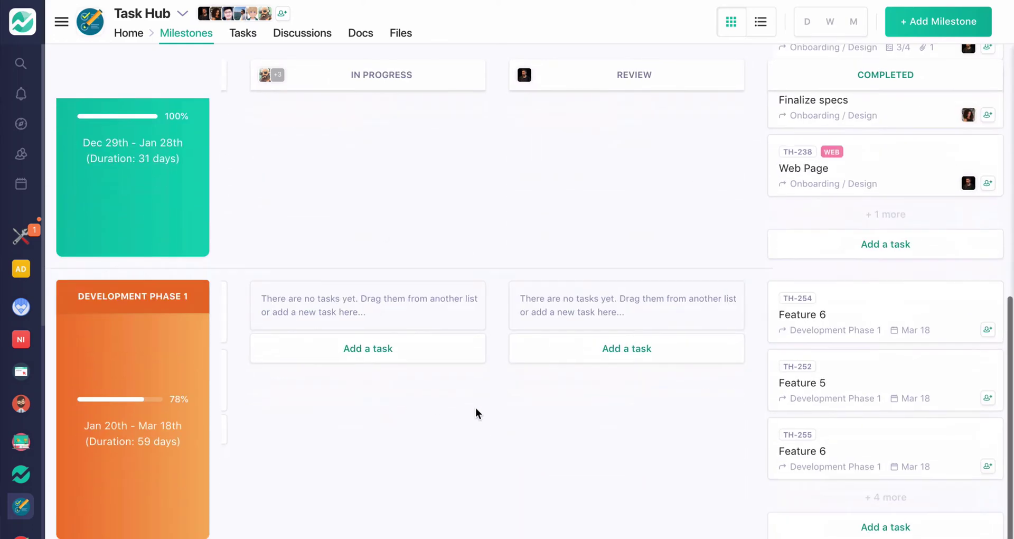
scroll(477, 405, "left", 4)
scroll(465, 410, "up", 3)
scroll(455, 411, "up", 6)
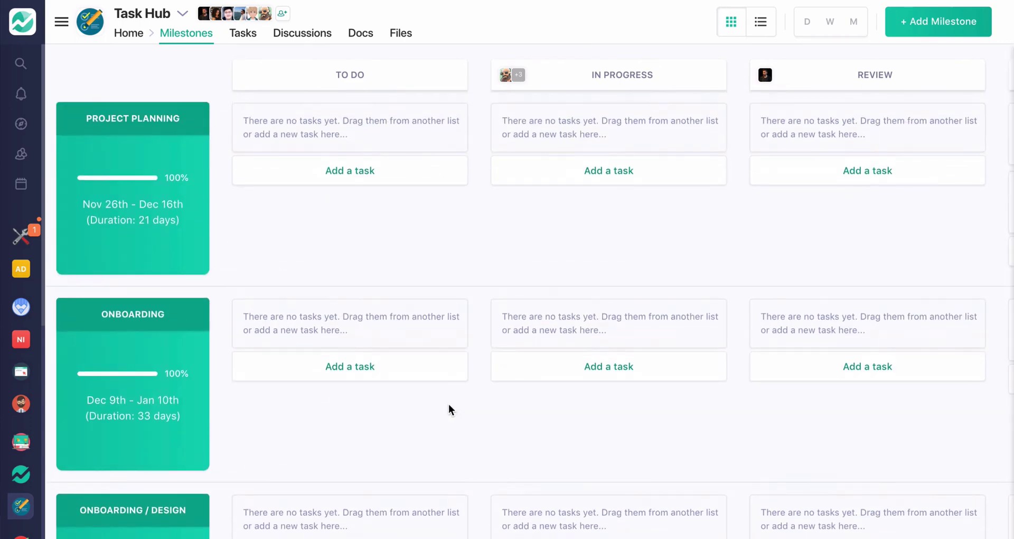
left_click(761, 23)
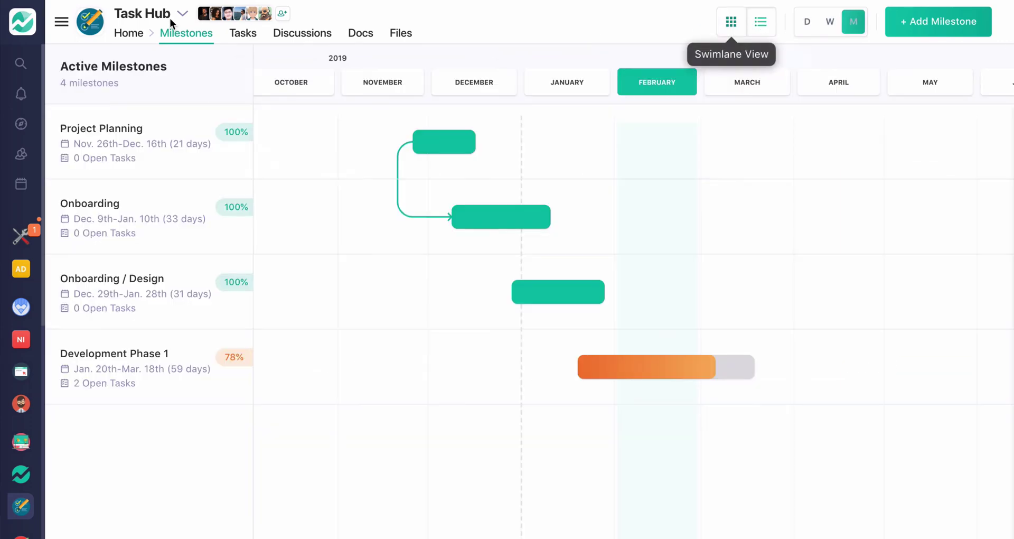
left_click(240, 38)
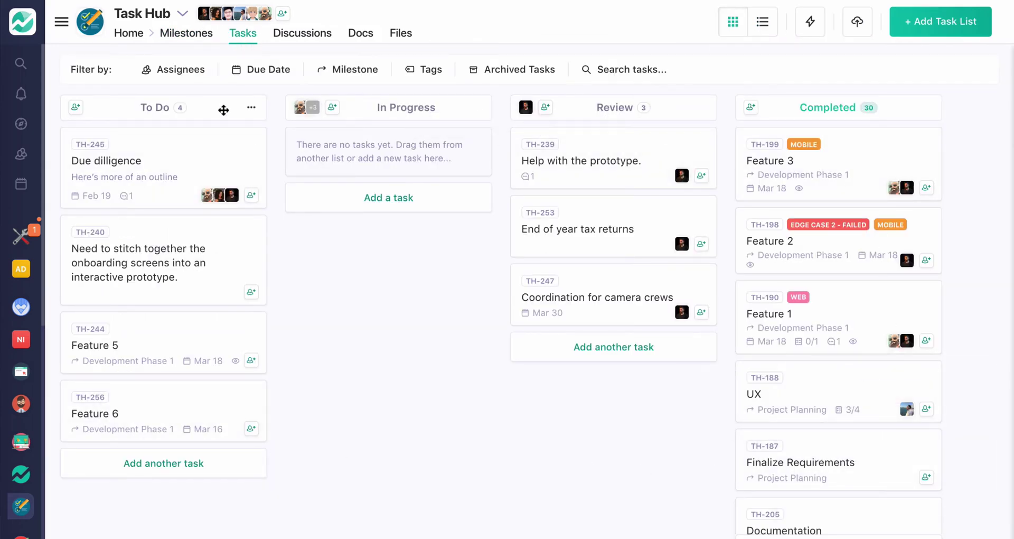
left_click(179, 34)
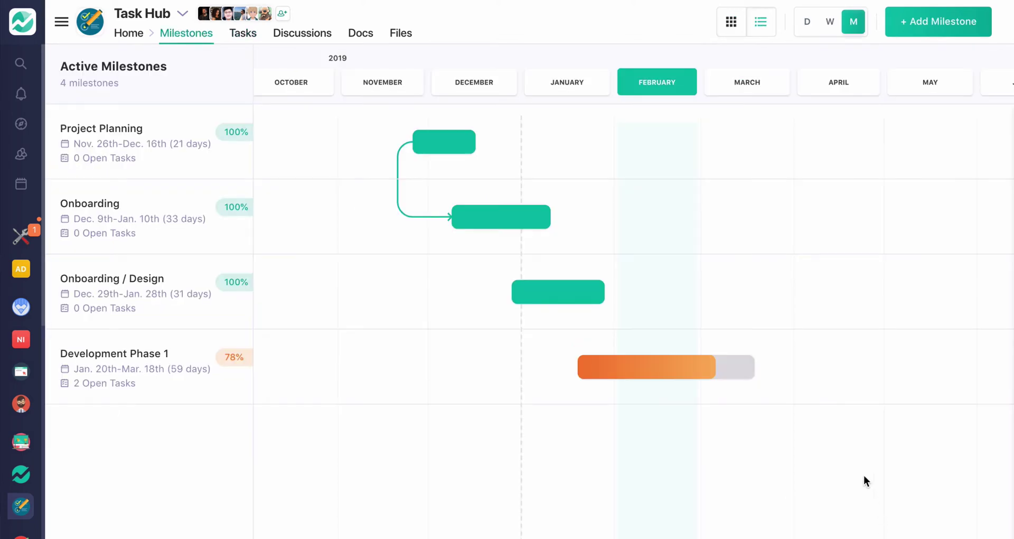
left_click(660, 372)
left_click(962, 341)
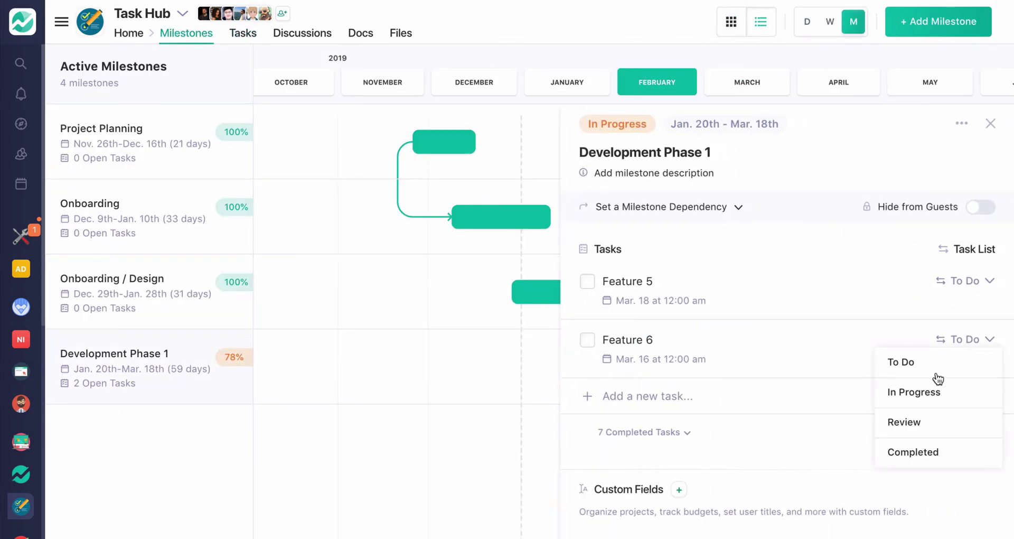
left_click(991, 124)
left_click(244, 34)
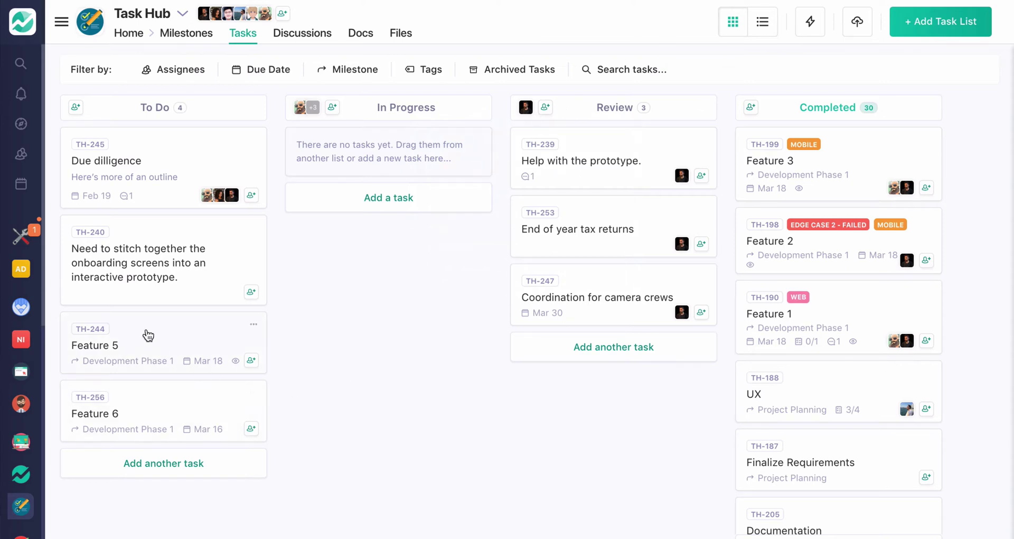
Drag the Feature 5 card out of To Do and open the member assignment list.
left_click_drag(147, 336, 590, 142)
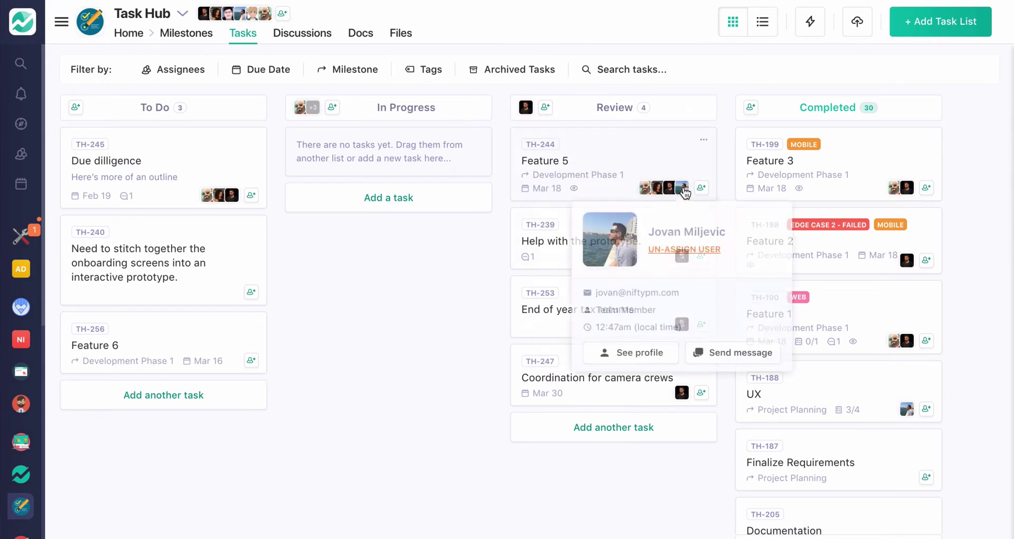
left_click(312, 107)
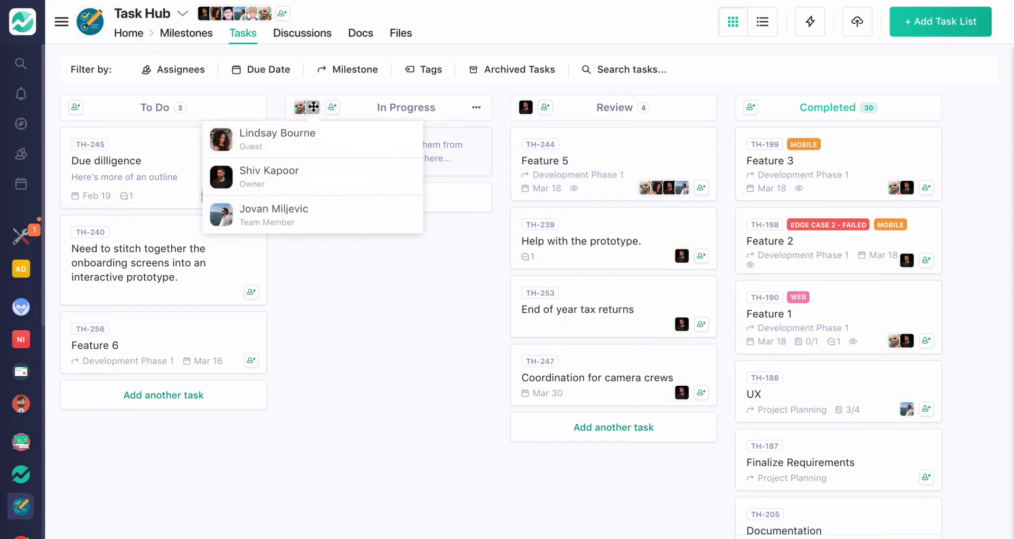
mouse_move(683, 189)
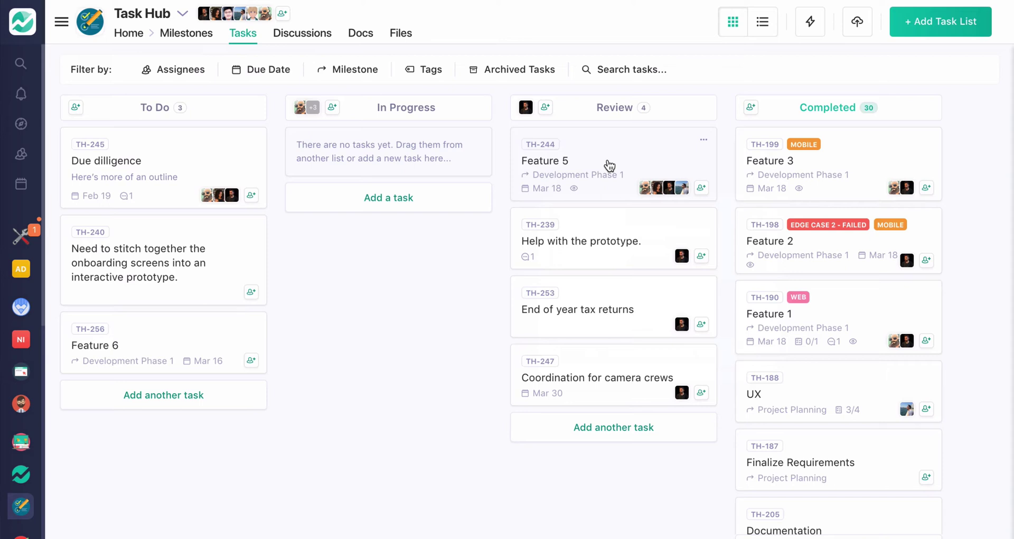
left_click(637, 151)
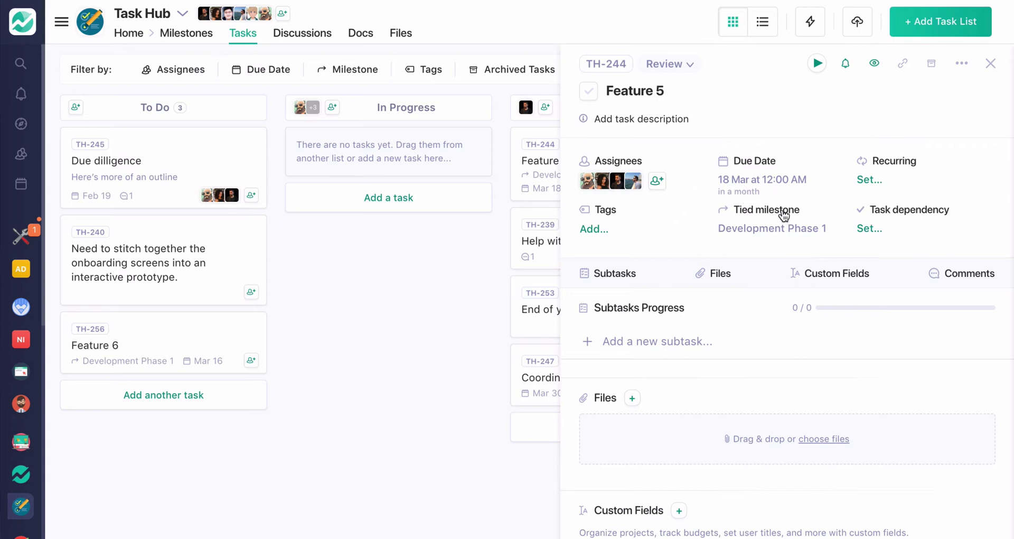
scroll(799, 227, "down", 4)
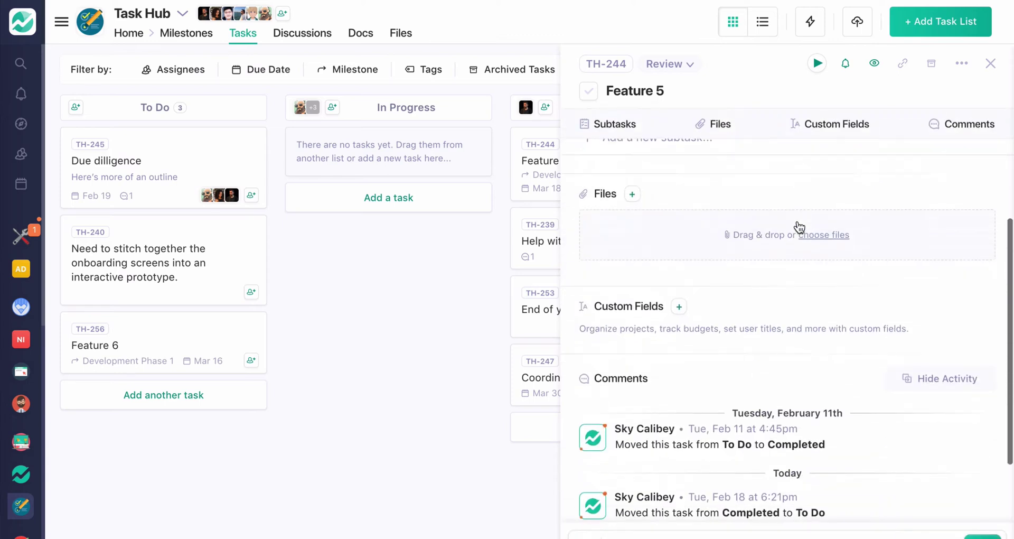
scroll(799, 227, "up", 3)
scroll(819, 180, "up", 1)
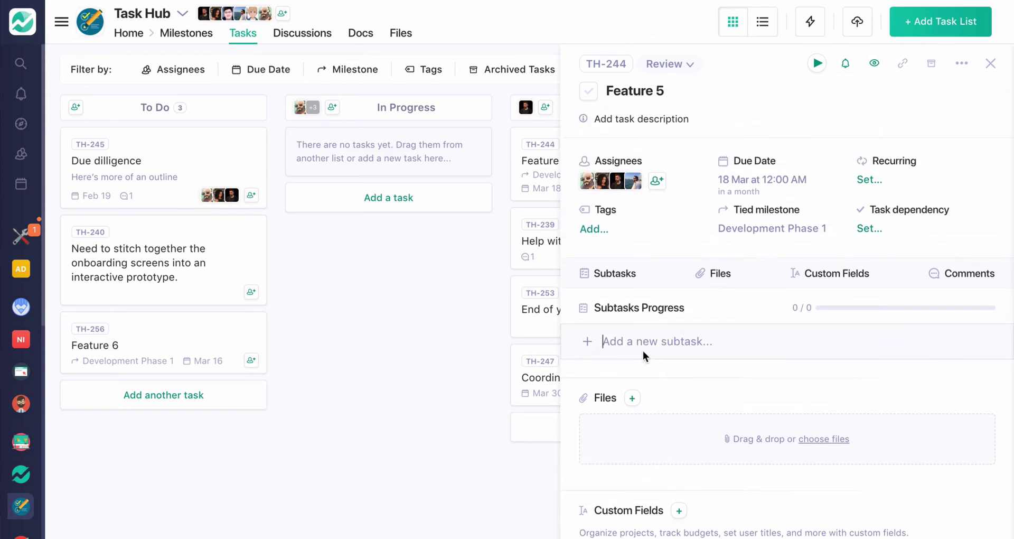
Add subtasks 'Subfeatues 1' and 'Subfeature 2' to Feature 5, marking the first done.
type("Subfeatues 1")
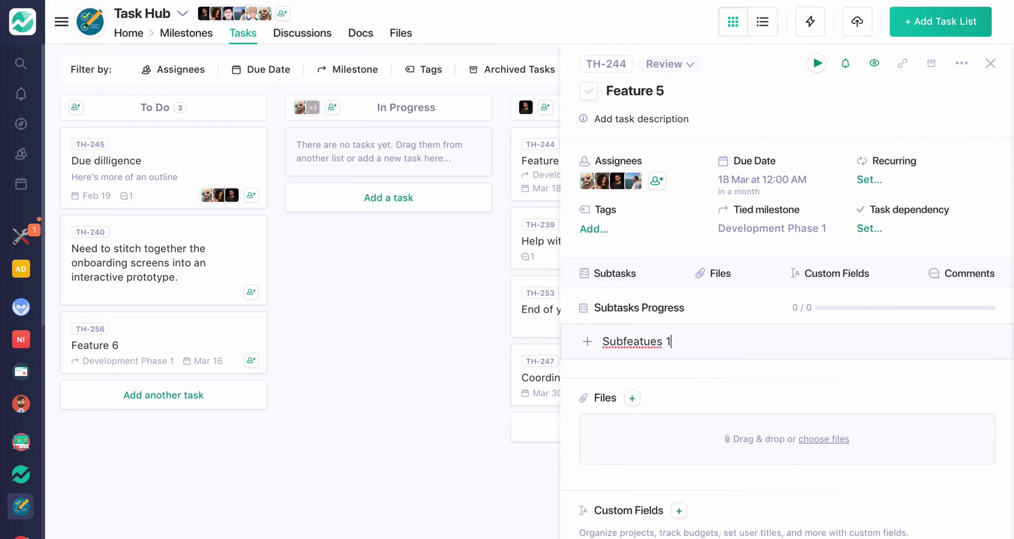
key("Return")
type("Sub")
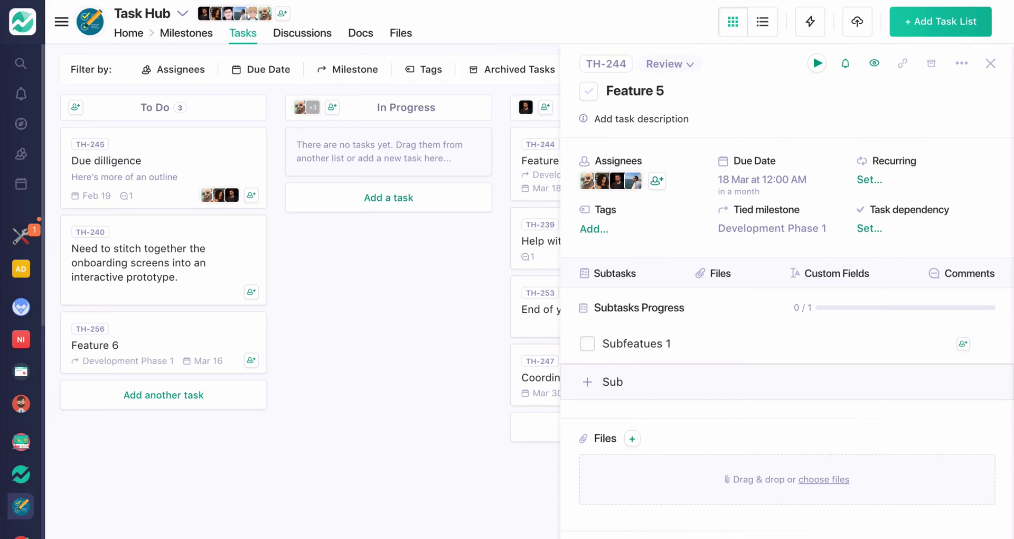
type("fea")
type("tutr")
type("2")
key("Return")
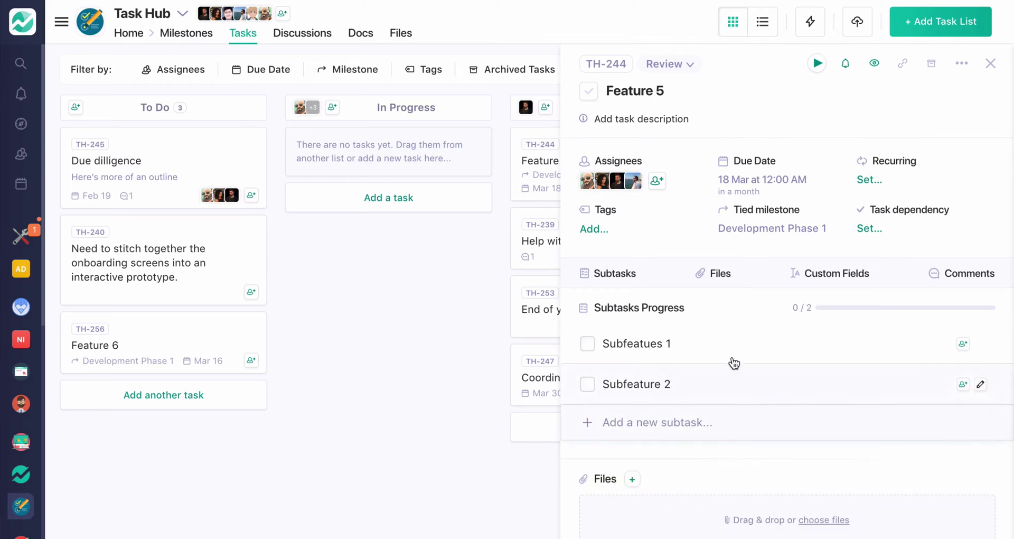
left_click(589, 345)
scroll(686, 381, "down", 1)
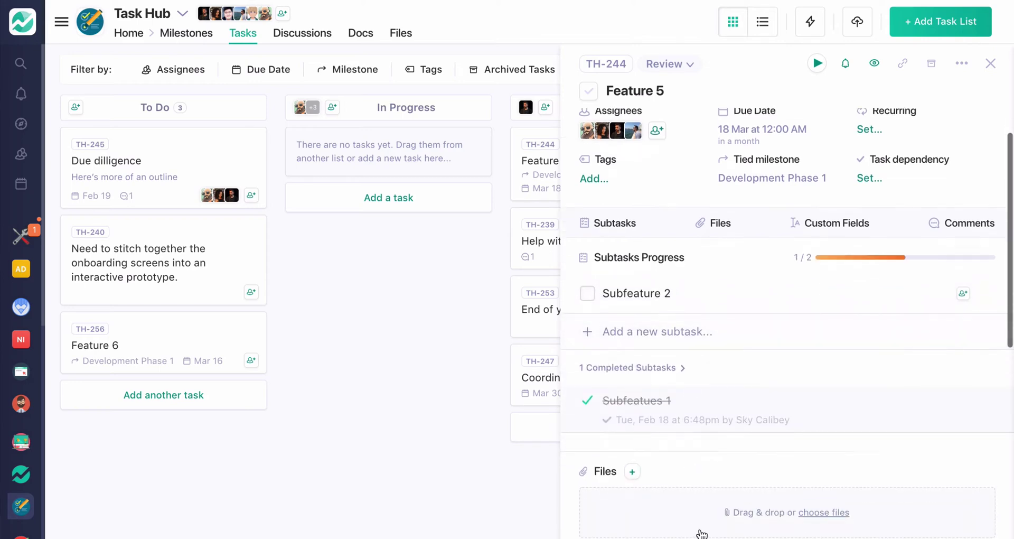
scroll(790, 474, "down", 1)
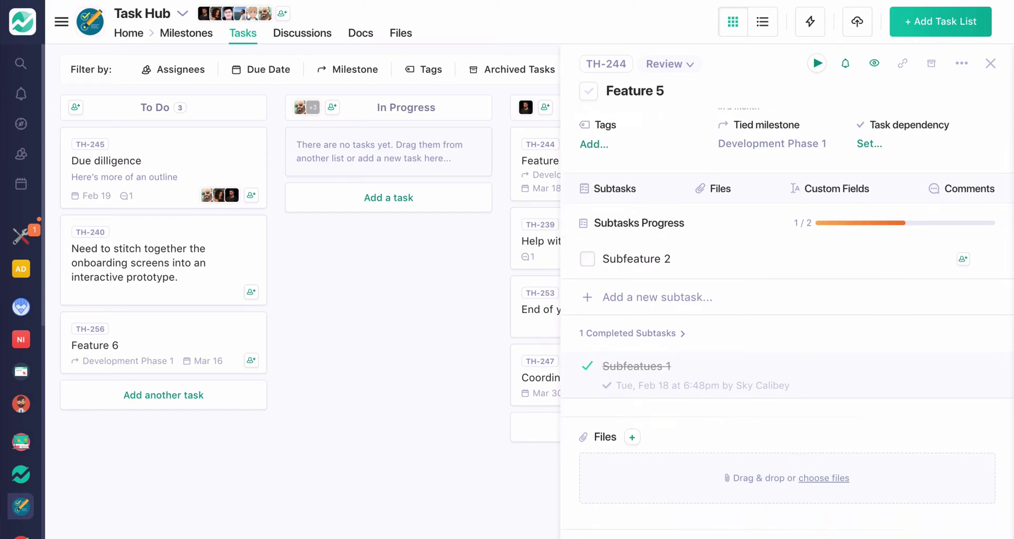
Attach zsggsjftkdwz.jpg to Feature 5's Files and review its activity log.
left_click_drag(676, 536, 687, 484)
scroll(838, 392, "down", 1)
scroll(839, 391, "down", 4)
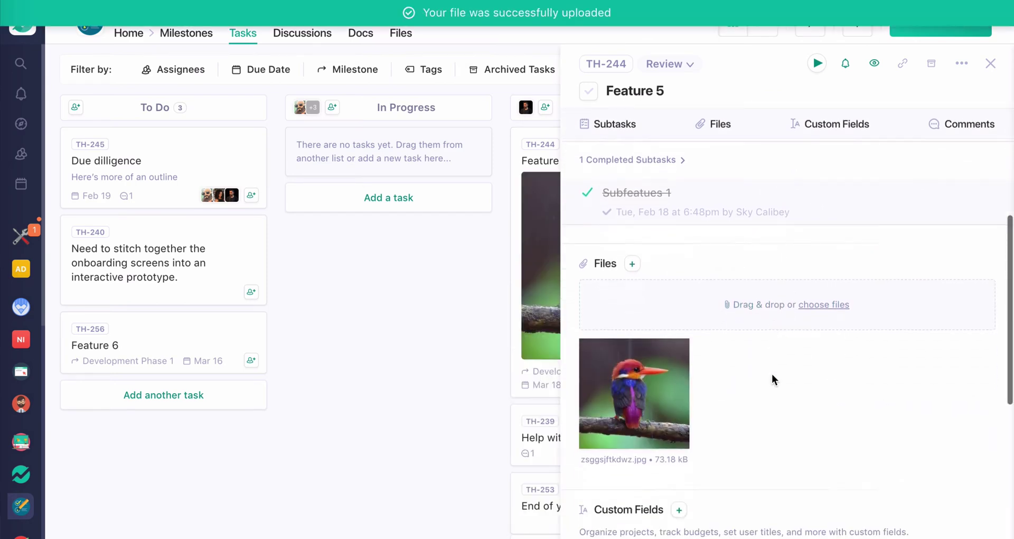
scroll(772, 373, "down", 10)
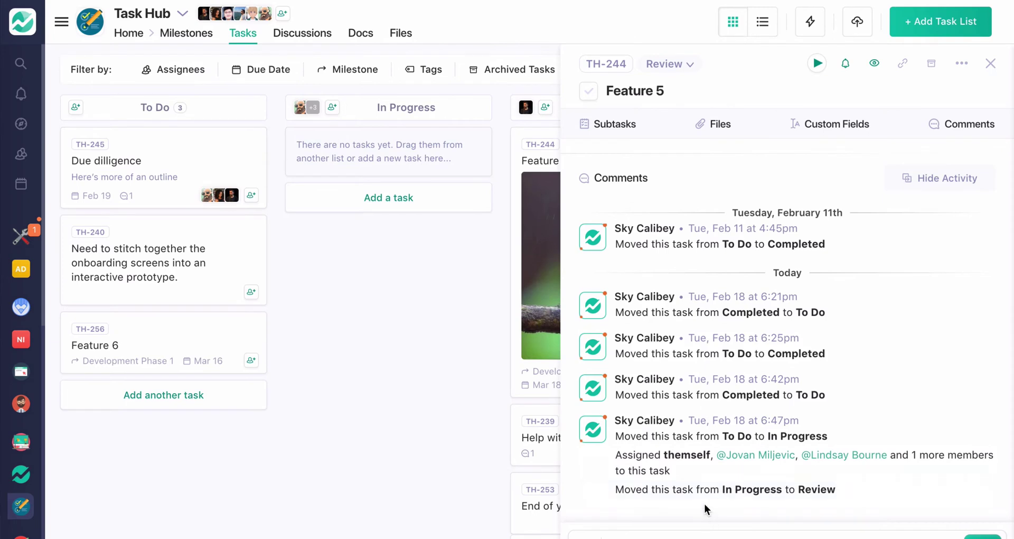
scroll(696, 504, "up", 3)
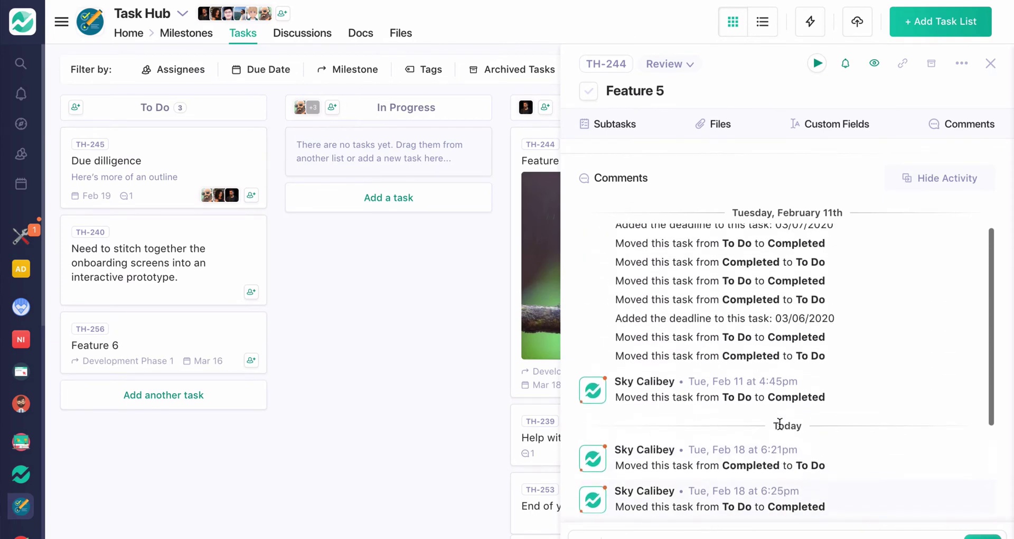
scroll(780, 424, "up", 1)
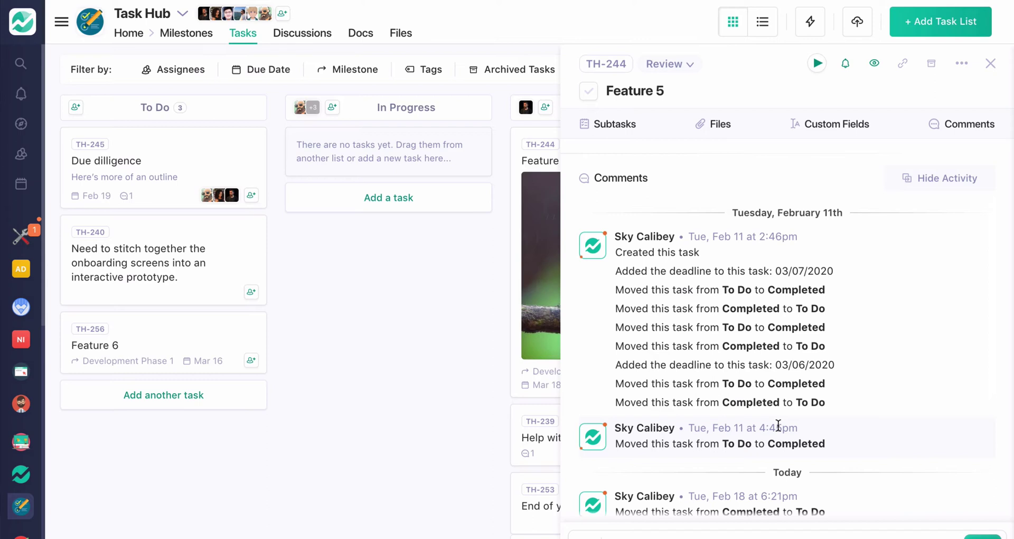
Close Feature 5's details and drag its card from Review to the top of Completed.
left_click(991, 63)
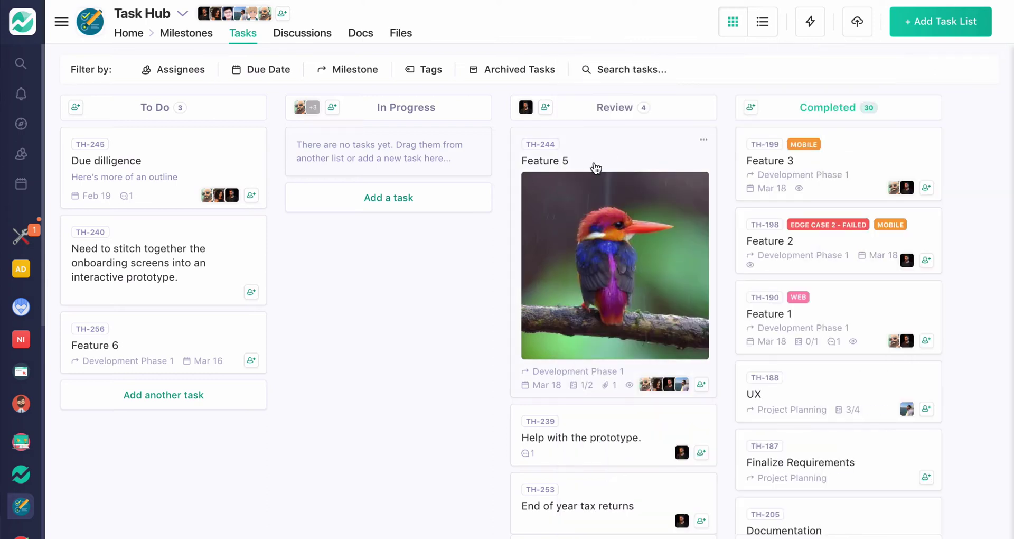
left_click_drag(597, 173, 849, 176)
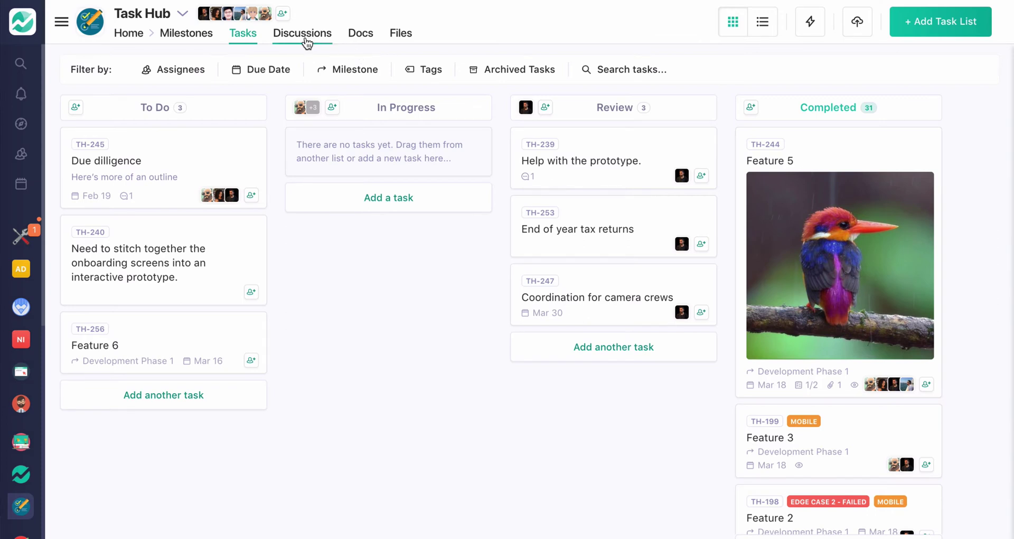
Open the Discussions thread, expand the full sidebar, and briefly view your own direct message chat.
left_click(307, 43)
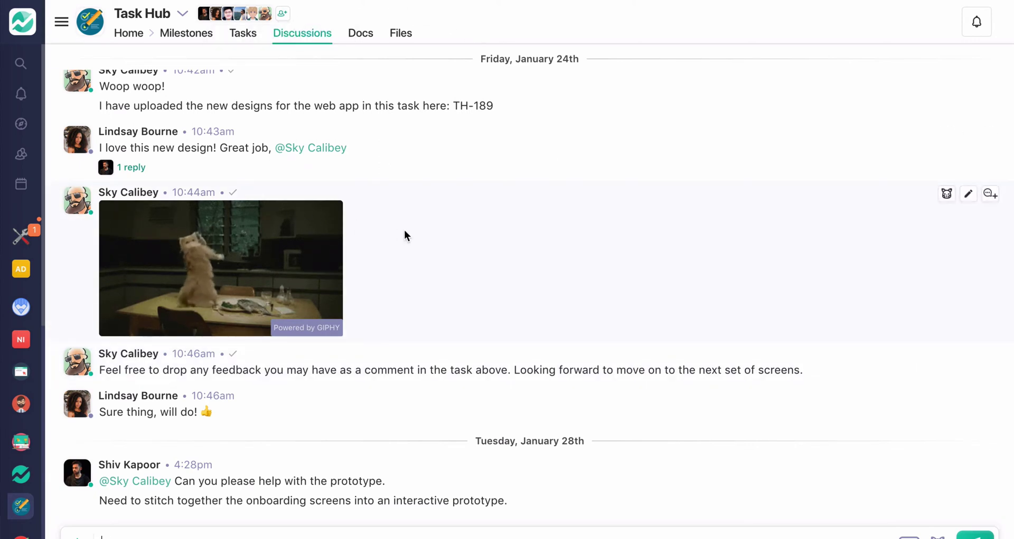
left_click(60, 22)
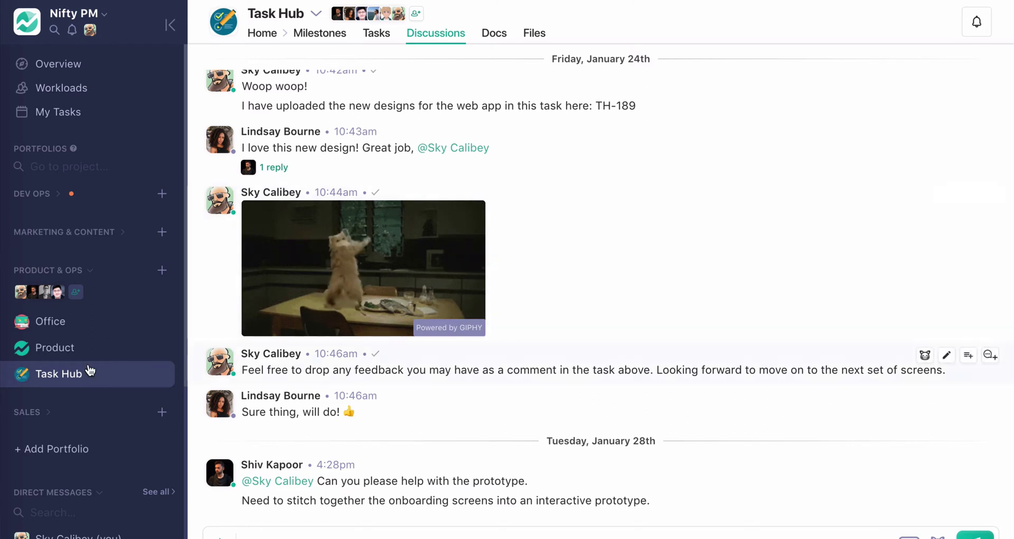
scroll(102, 309, "down", 3)
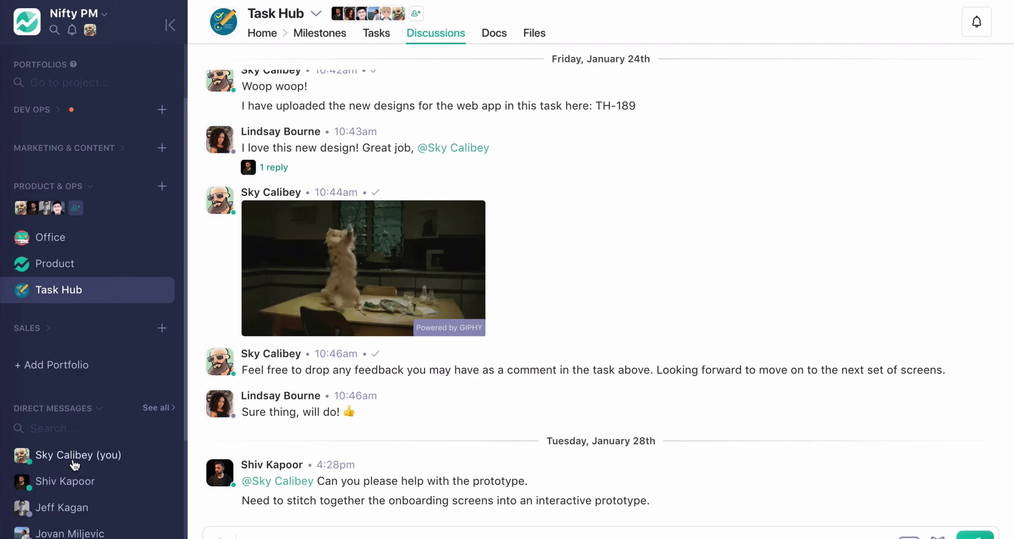
left_click(46, 458)
scroll(835, 370, "up", 15)
scroll(819, 378, "down", 5)
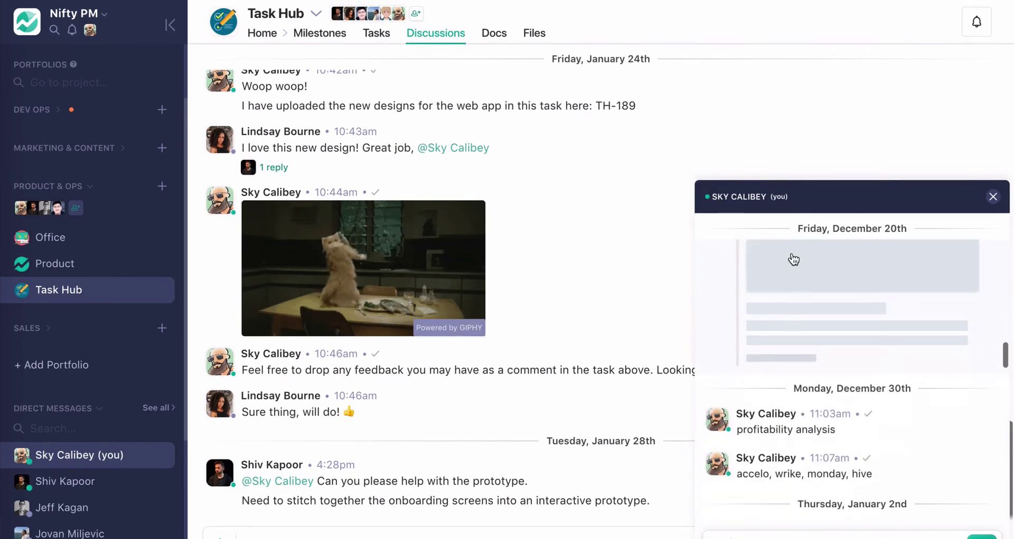
left_click(651, 333)
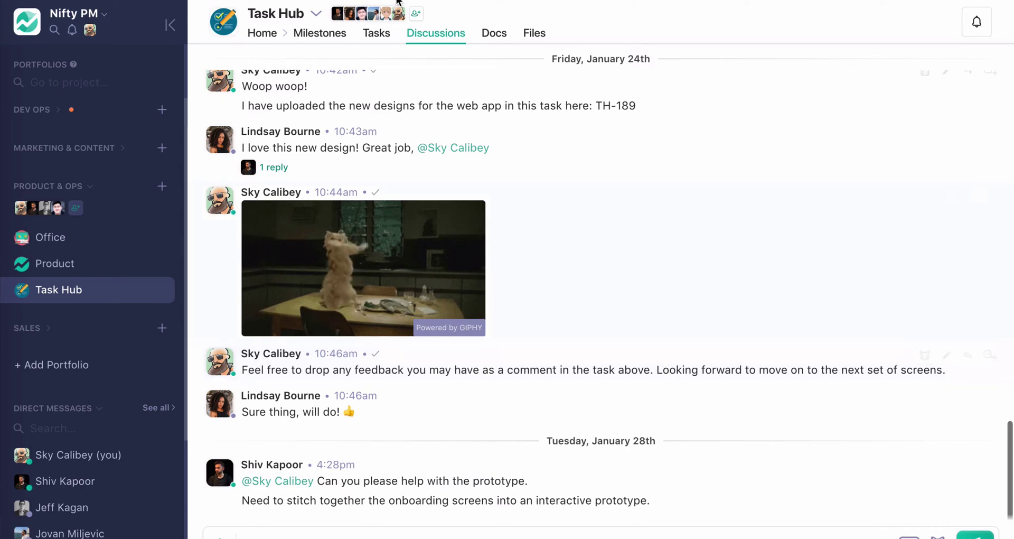
On the Milestones timeline, set Development Phase 1 to Hide from Guests, then return to Discussions.
left_click(324, 35)
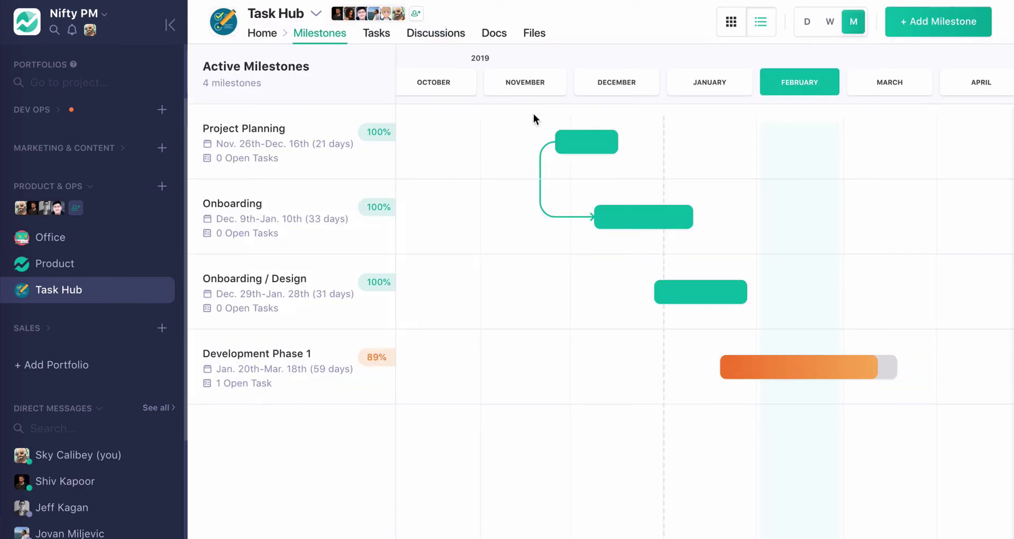
scroll(707, 322, "right", 5)
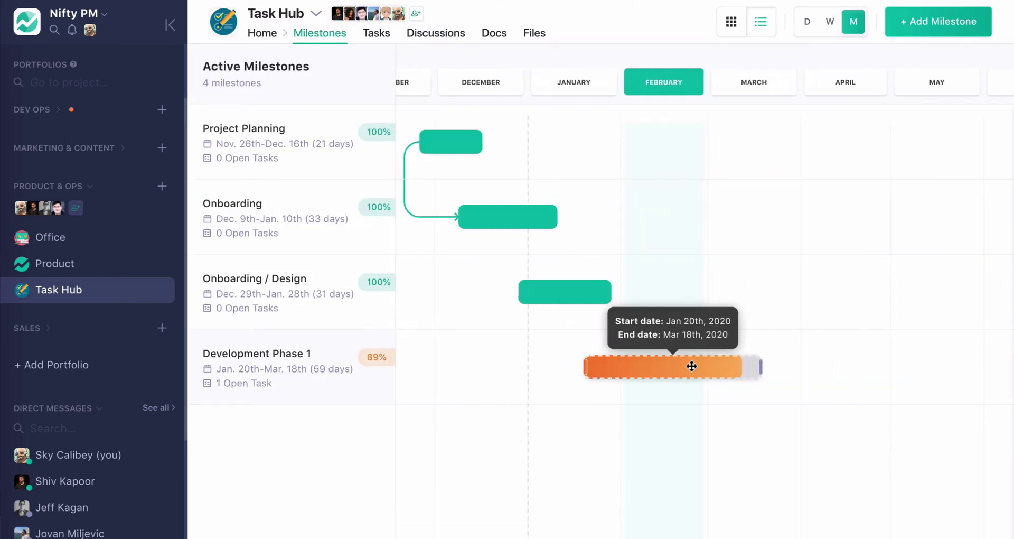
left_click(691, 366)
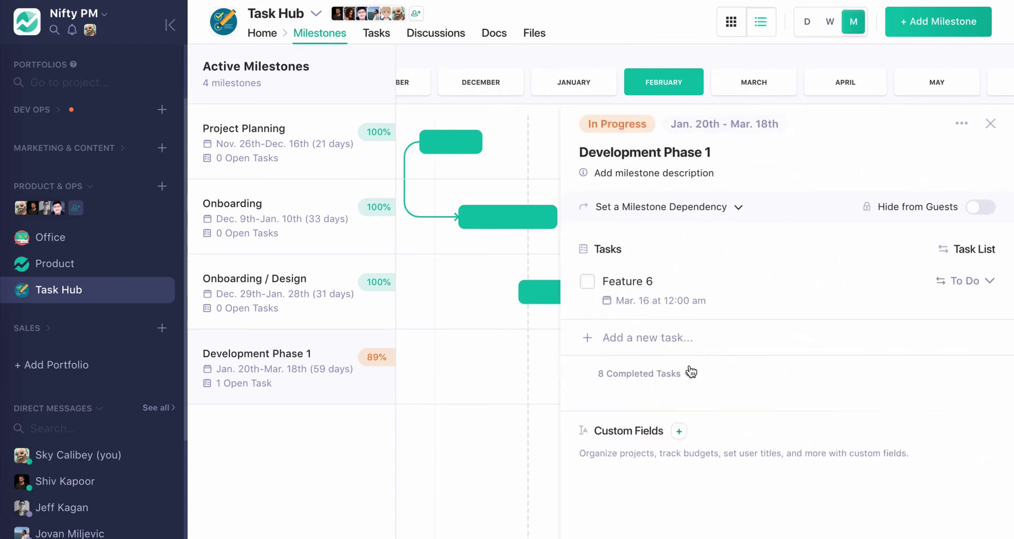
left_click(973, 212)
left_click(990, 124)
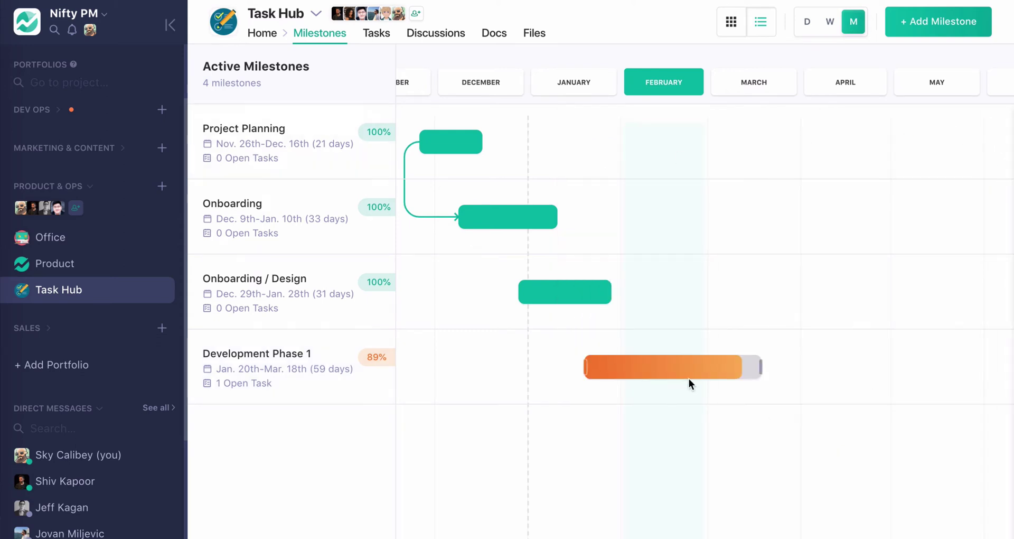
mouse_move(689, 378)
left_click(445, 36)
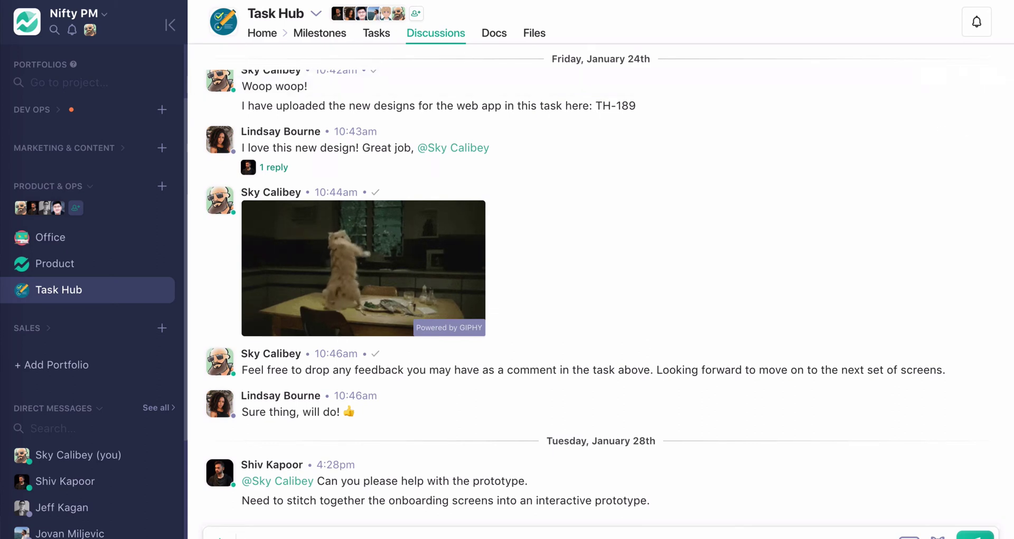
Start a new document from the message attachment options, cancel it, and show the project's Docs list.
left_click(220, 534)
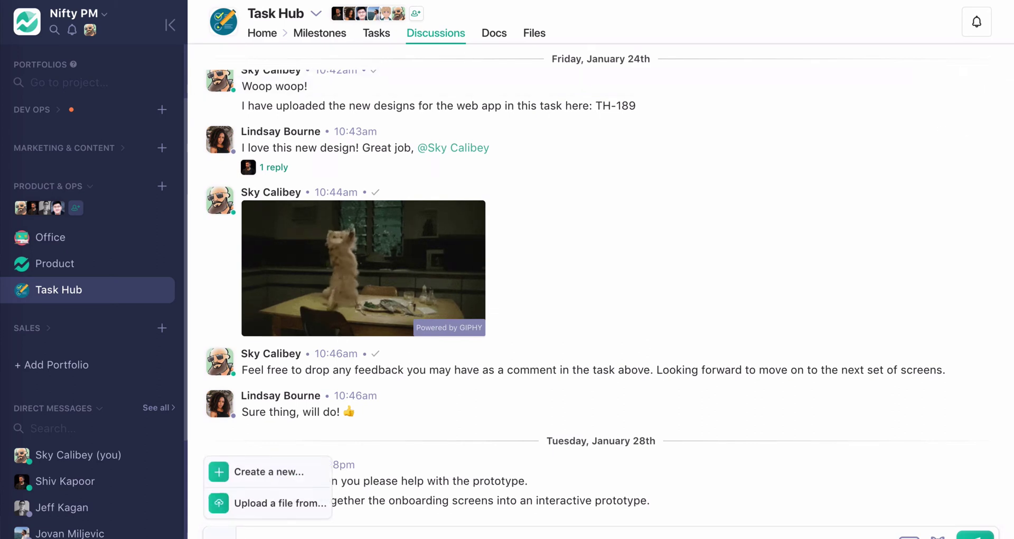
left_click(280, 483)
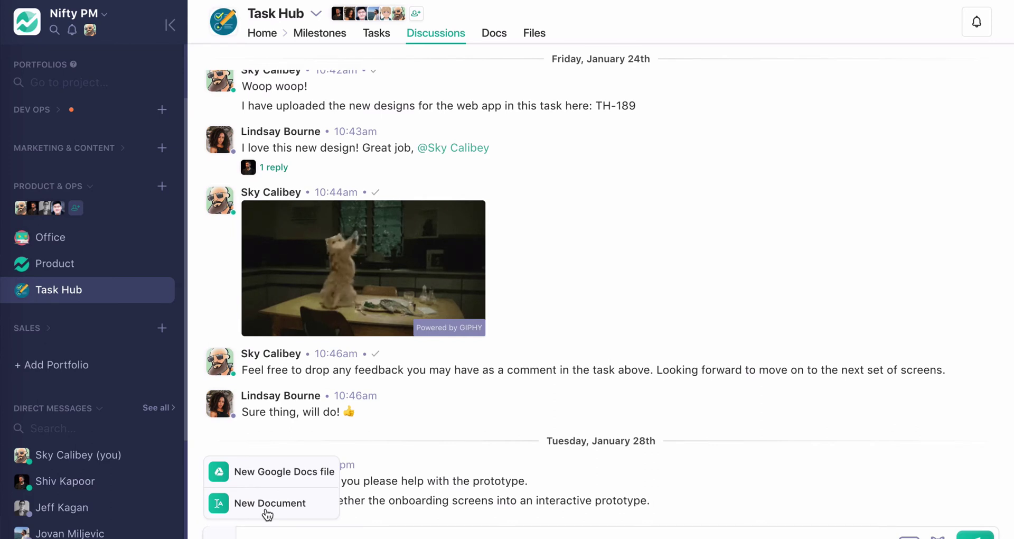
left_click(267, 507)
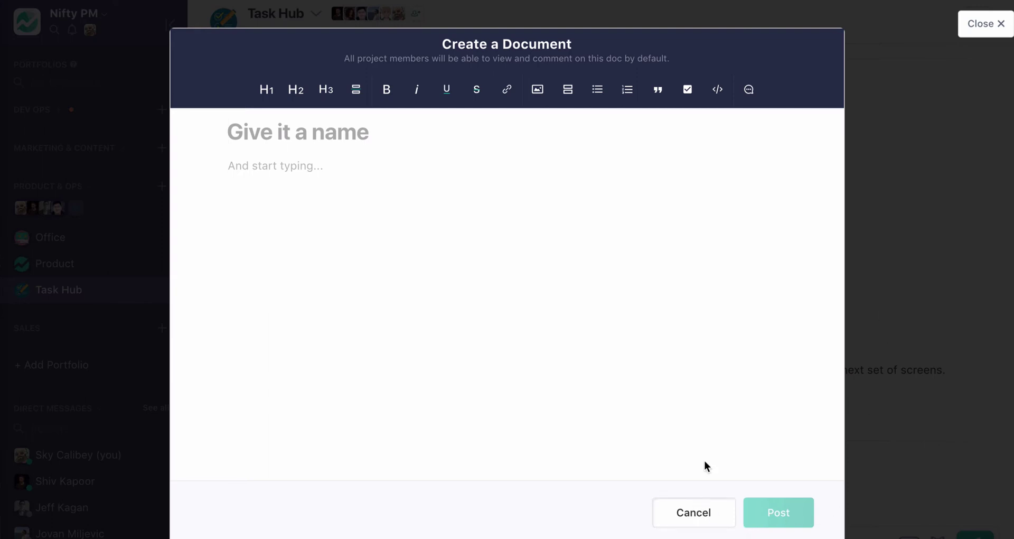
left_click(696, 510)
left_click(499, 38)
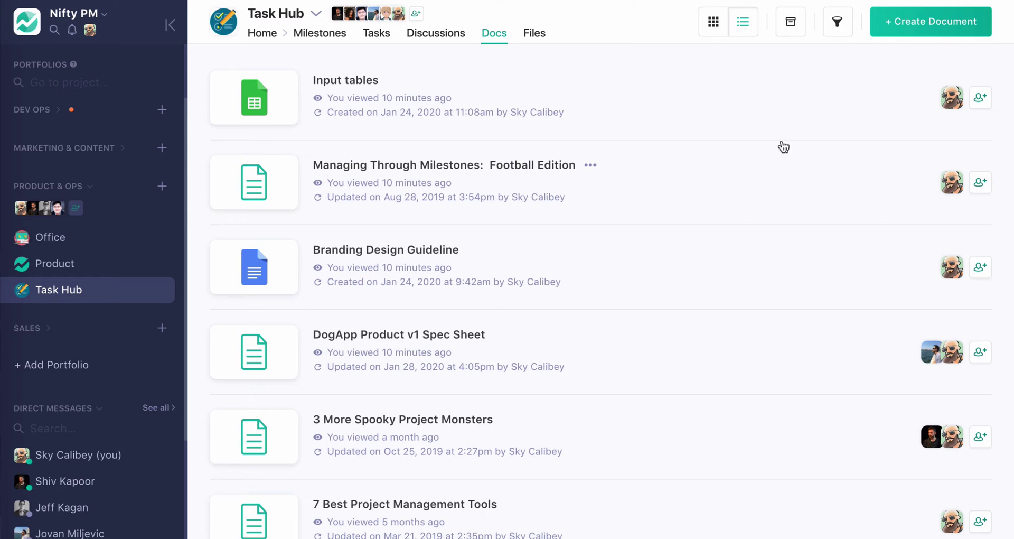
left_click(927, 33)
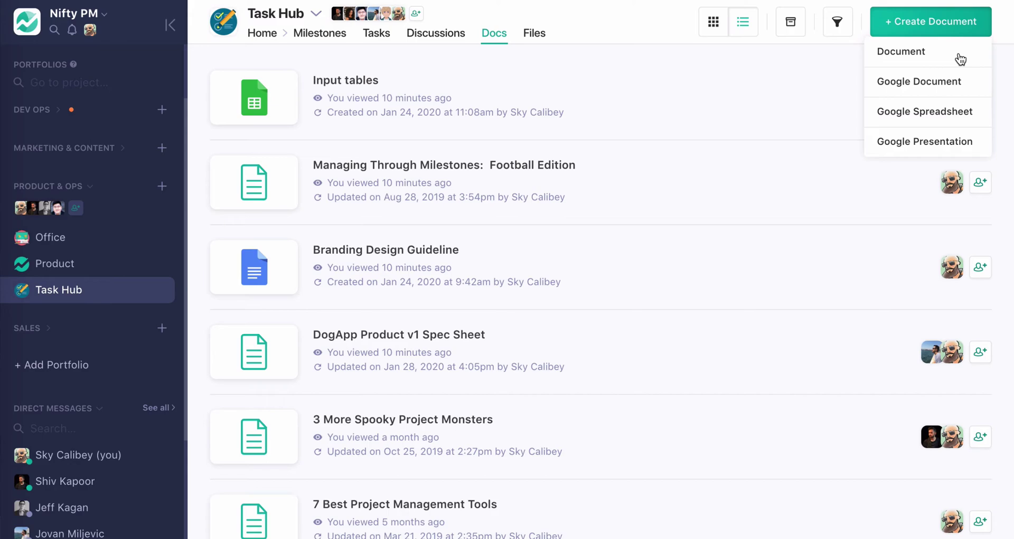
left_click(259, 193)
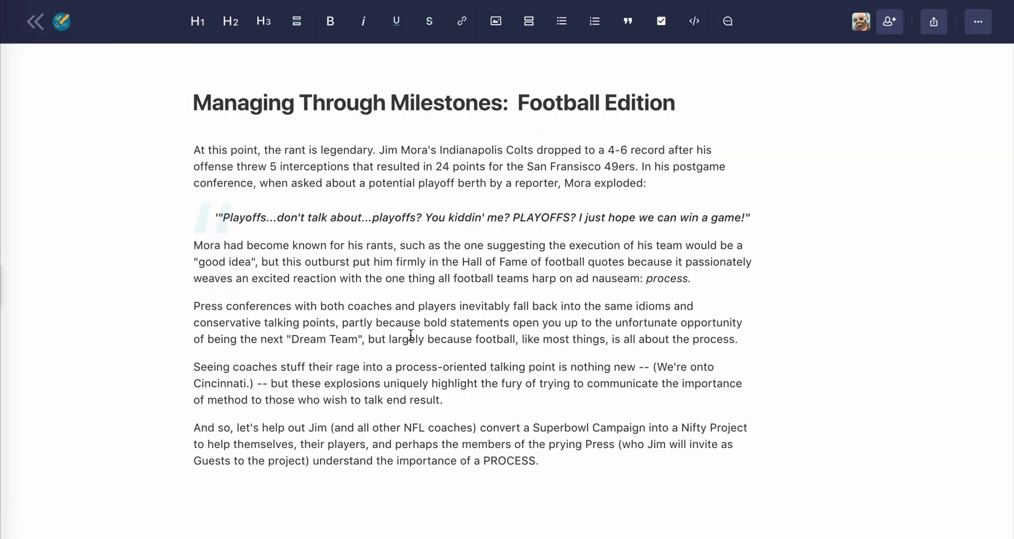
left_click(502, 317)
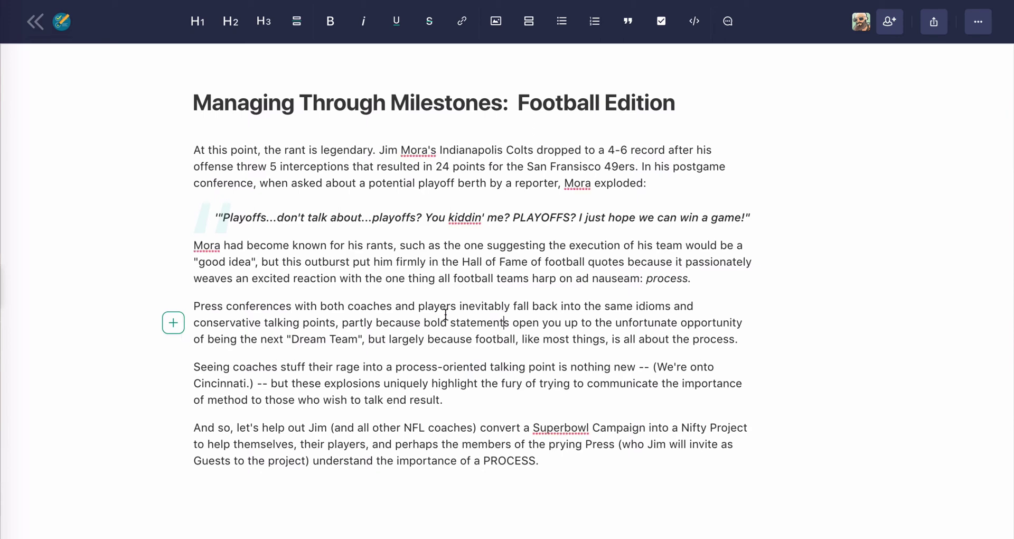
left_click(35, 22)
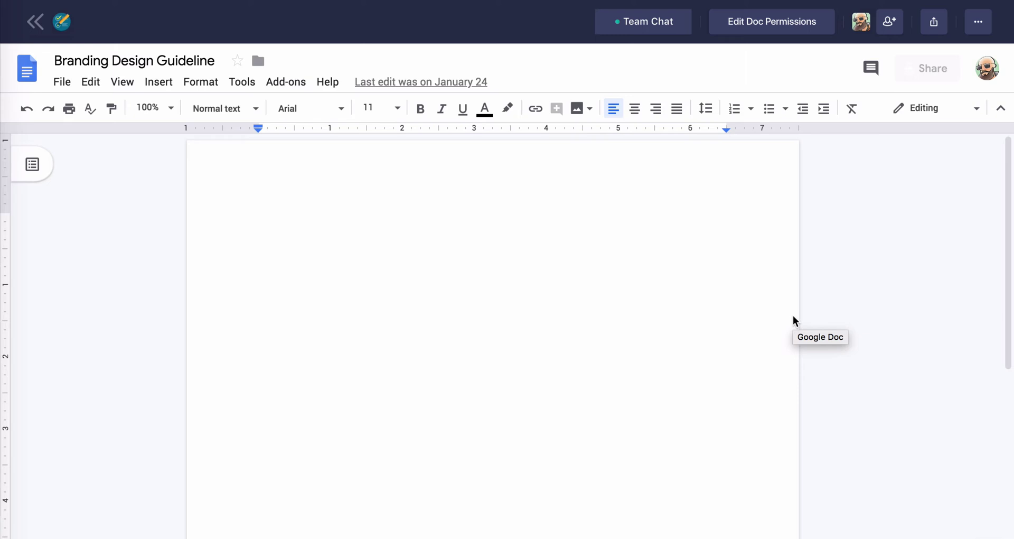
left_click(655, 23)
left_click(655, 23)
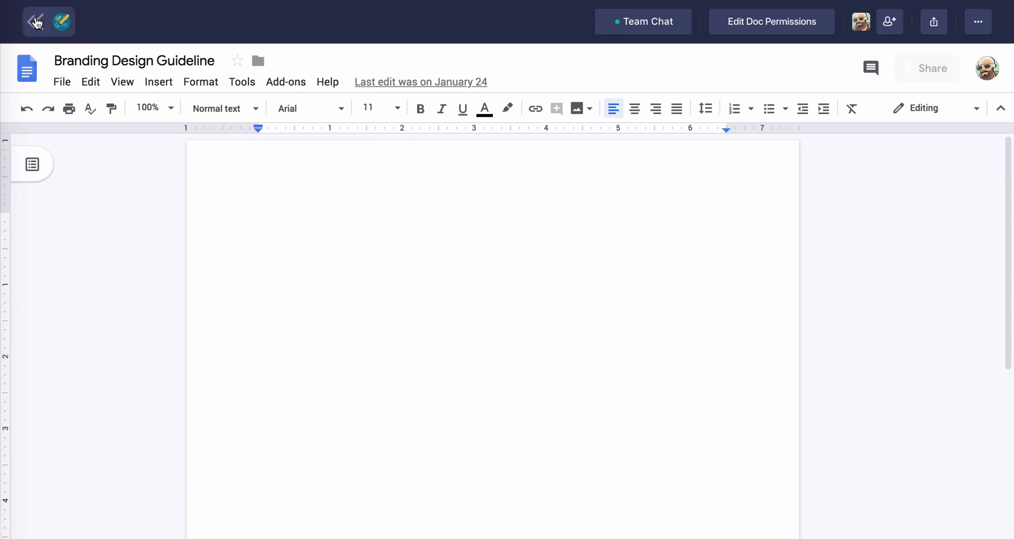
left_click(36, 22)
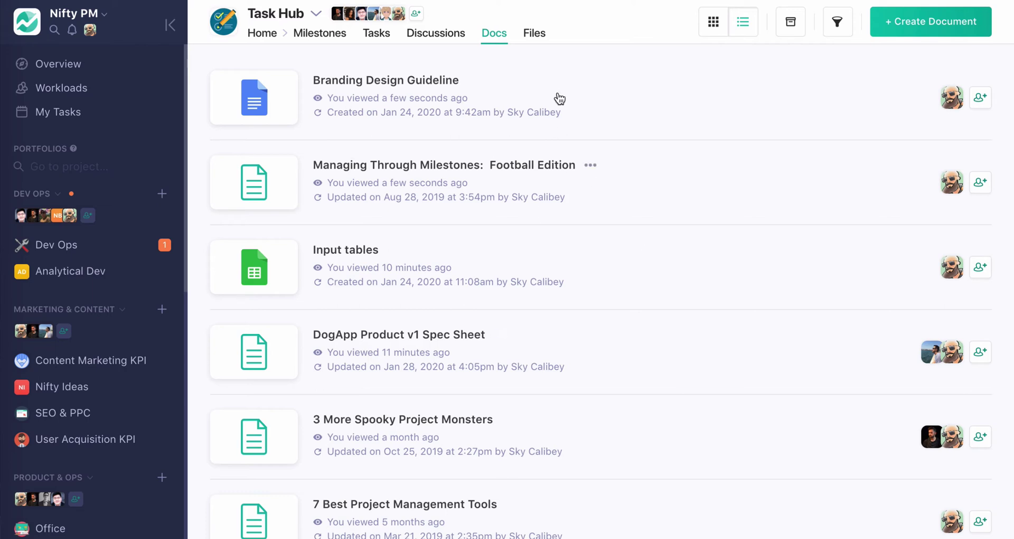
Switch to Task Hub's Files and scroll through uploads like Product Page Wireframe.png.
left_click(540, 34)
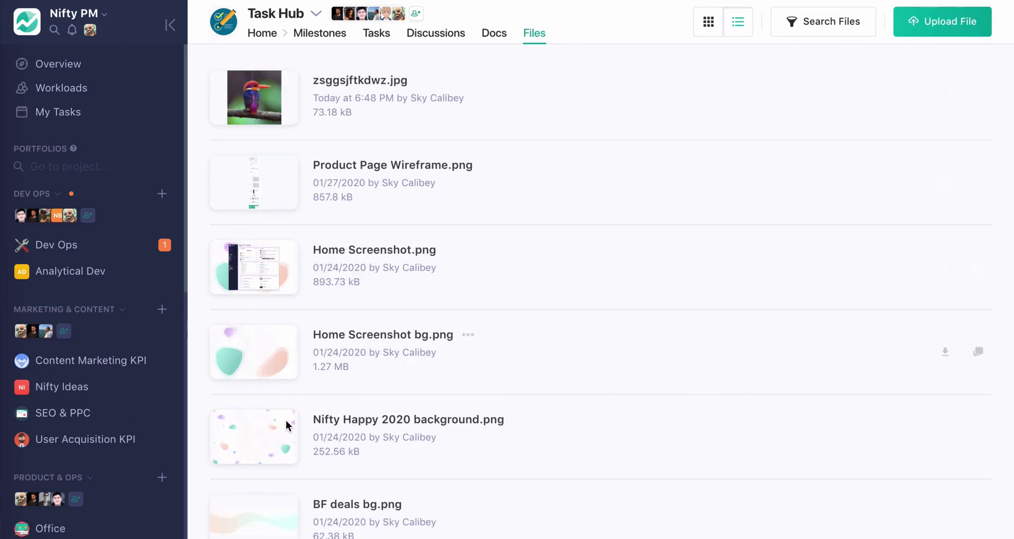
scroll(309, 285, "down", 5)
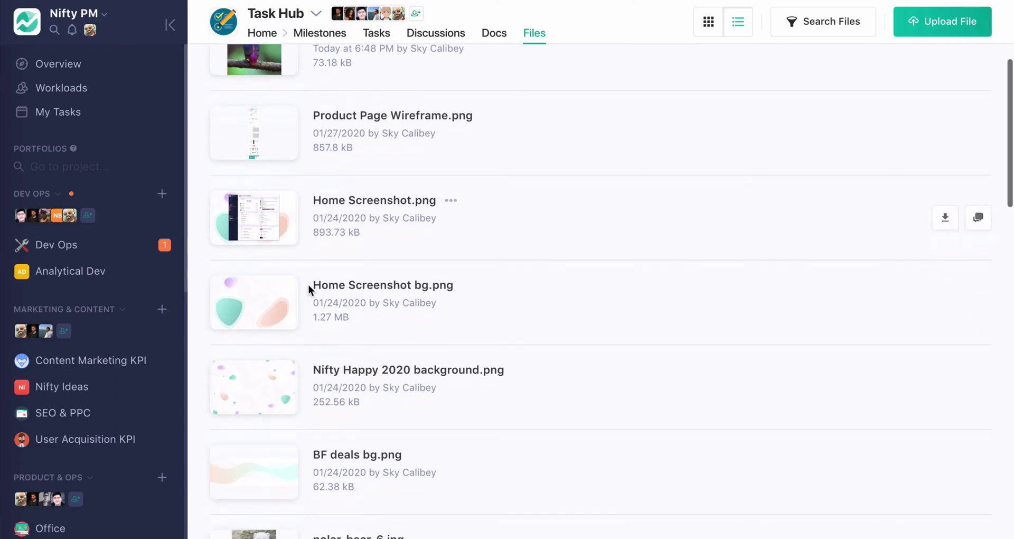
scroll(309, 284, "up", 5)
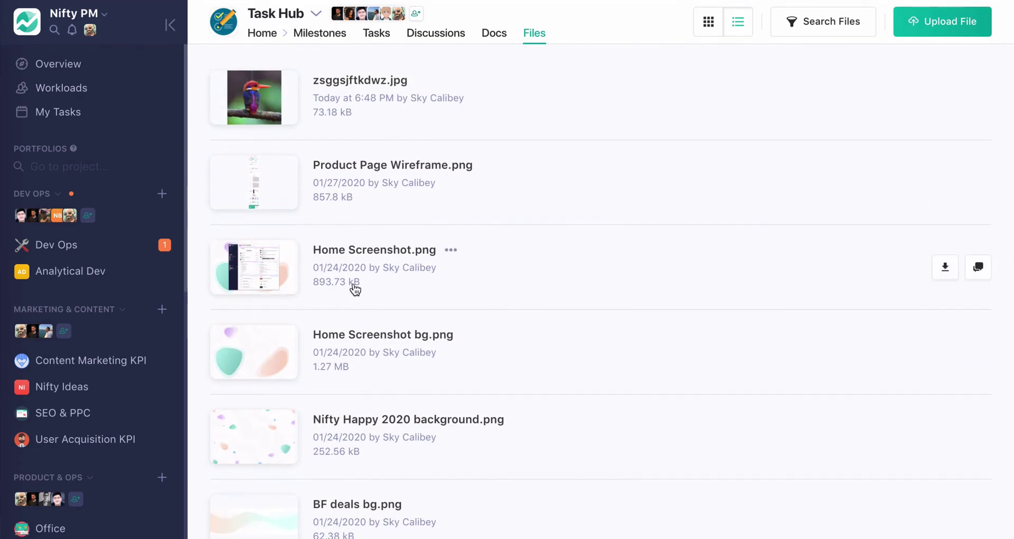
Scroll through the Milestones Gantt chart, then return to the Task Hub home dashboard.
left_click(340, 39)
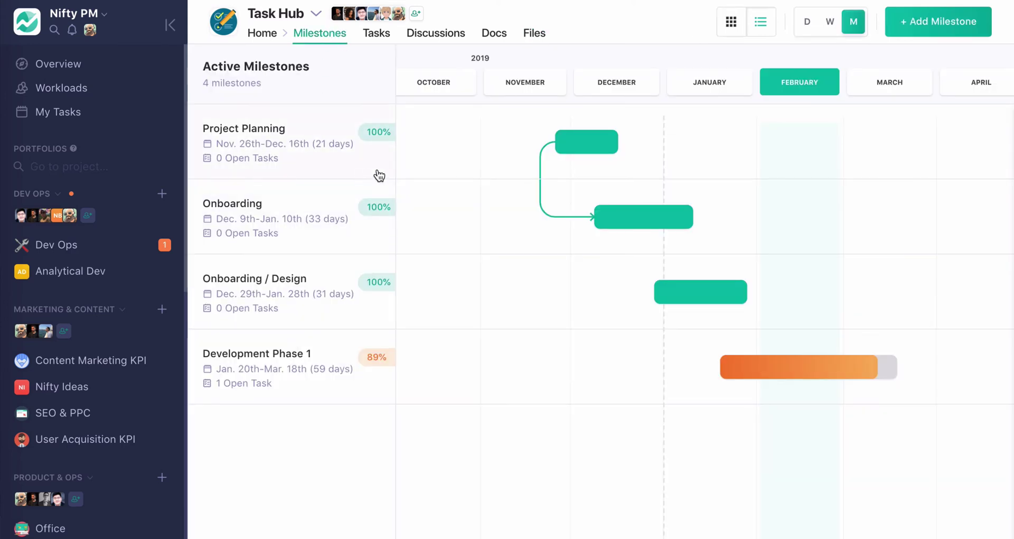
scroll(508, 238, "left", 2)
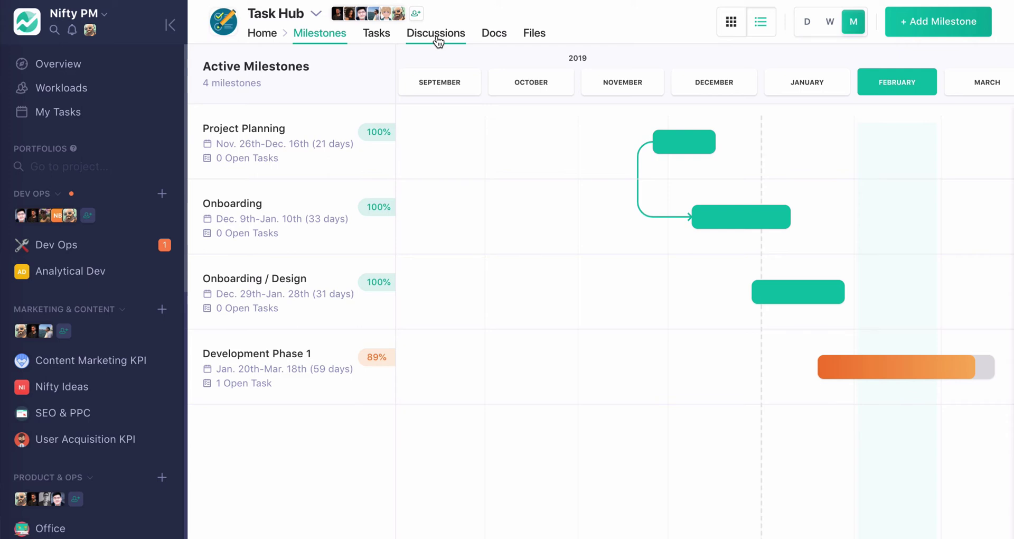
left_click(265, 33)
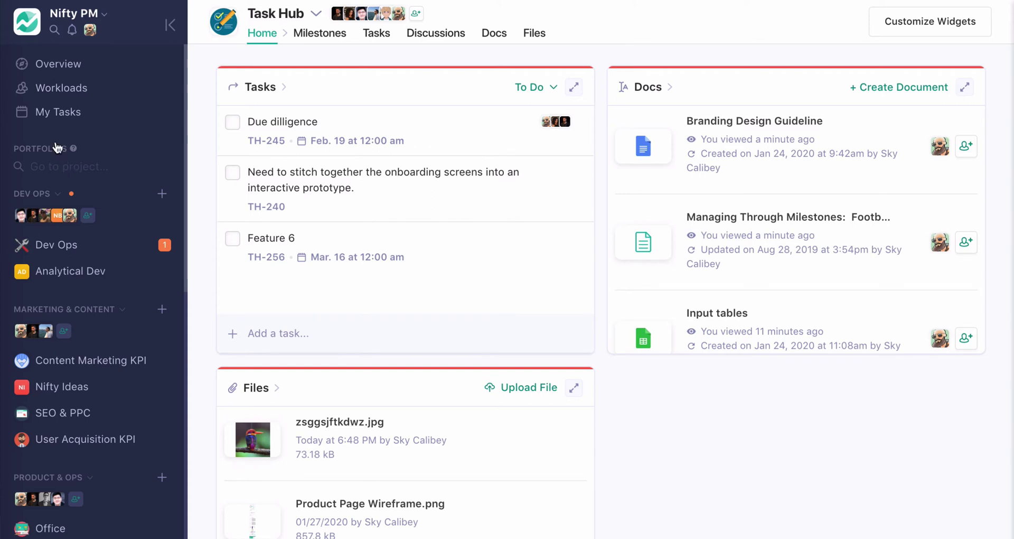
Open the Overview timeline, scroll through the projects, and expand the All Portfolios dropdown.
left_click(78, 66)
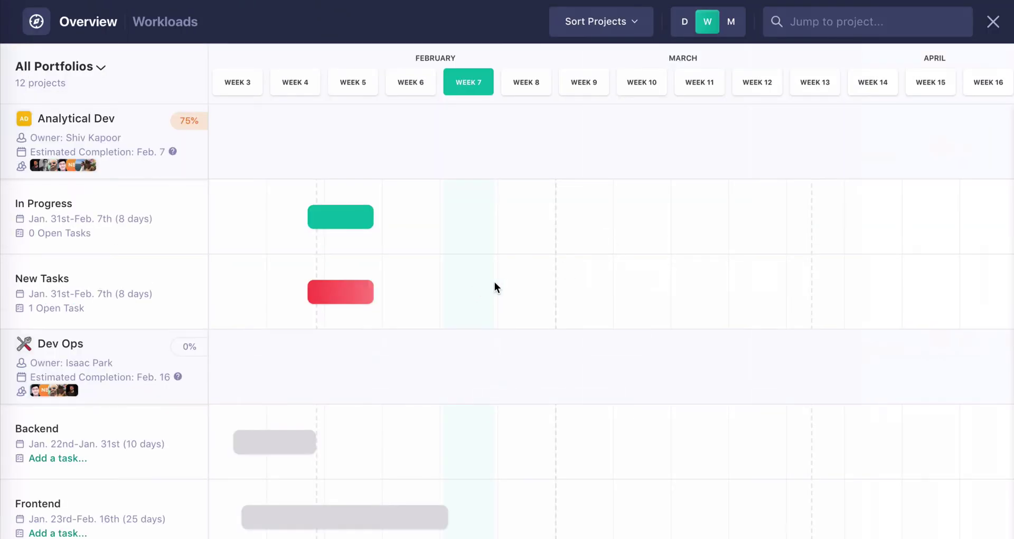
scroll(470, 262, "down", 10)
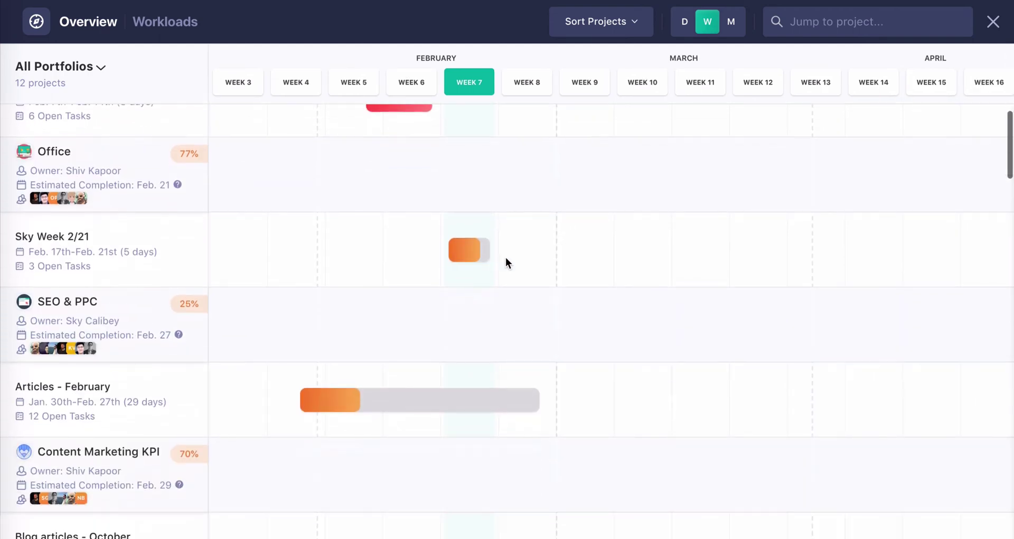
scroll(523, 259, "down", 5)
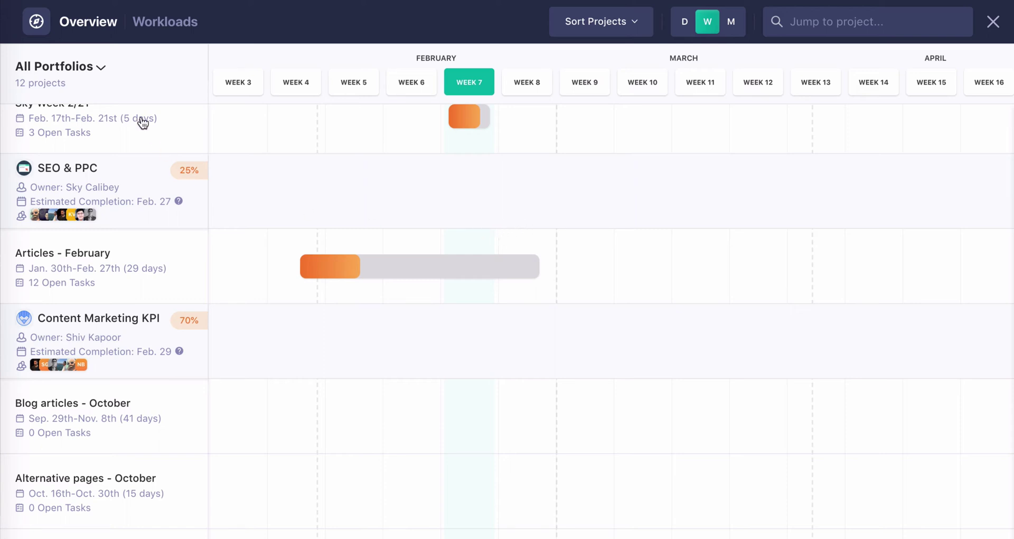
left_click(101, 66)
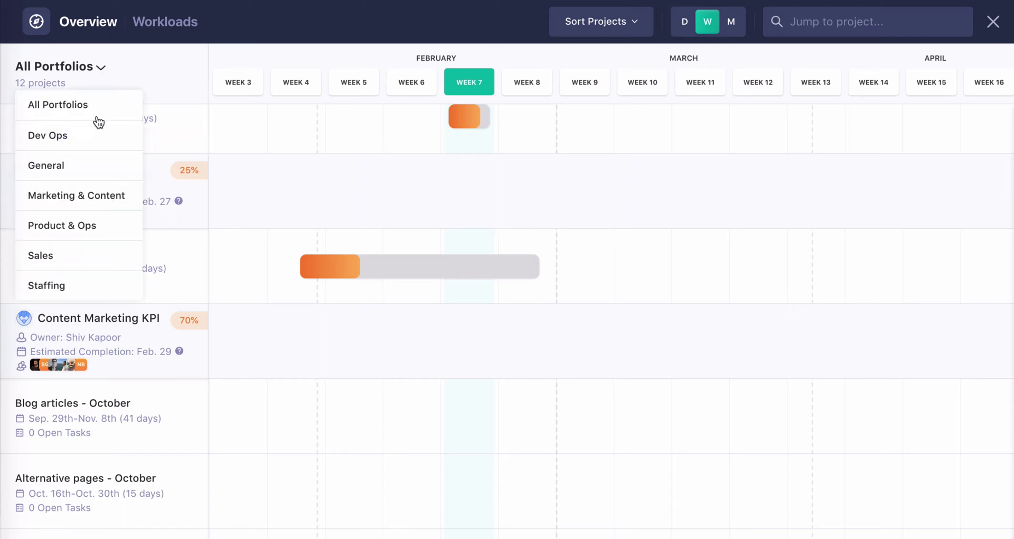
left_click(88, 201)
scroll(459, 259, "up", 3)
scroll(472, 261, "left", 3)
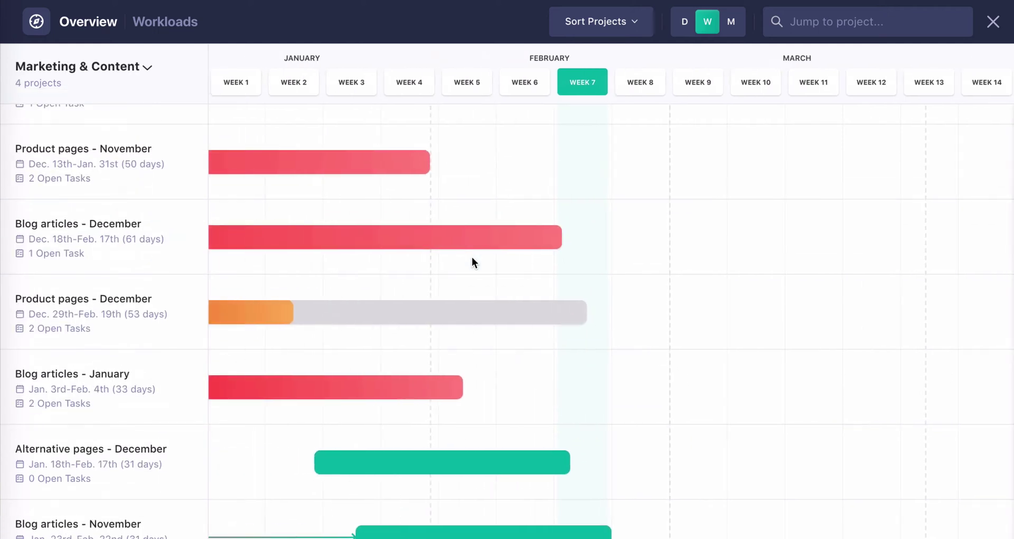
left_click(353, 317)
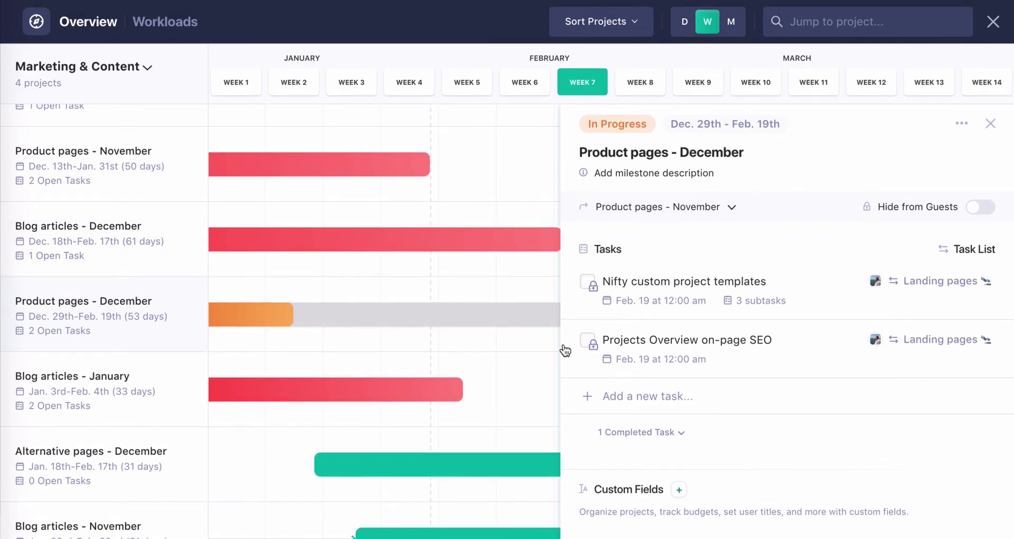
scroll(450, 291, "left", 5)
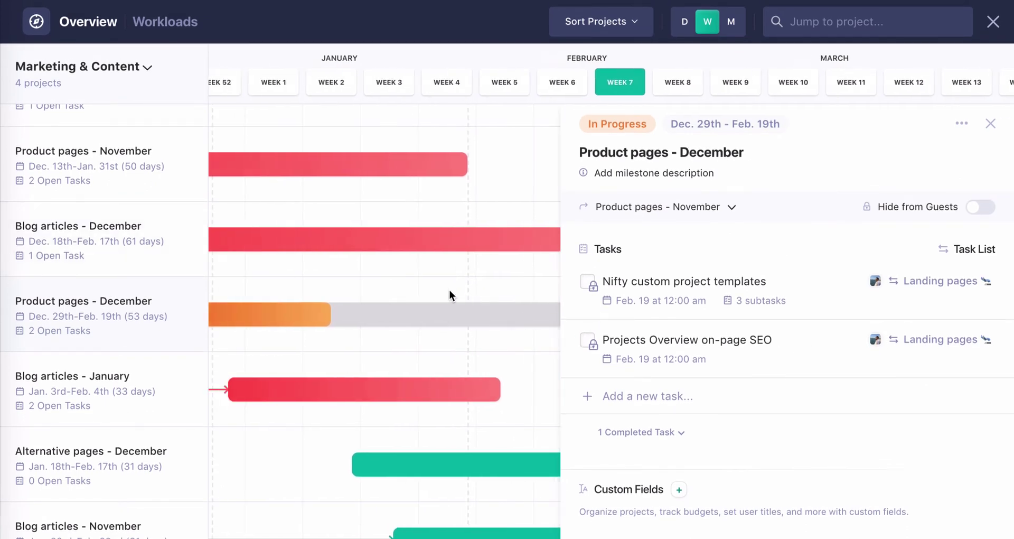
left_click(682, 281)
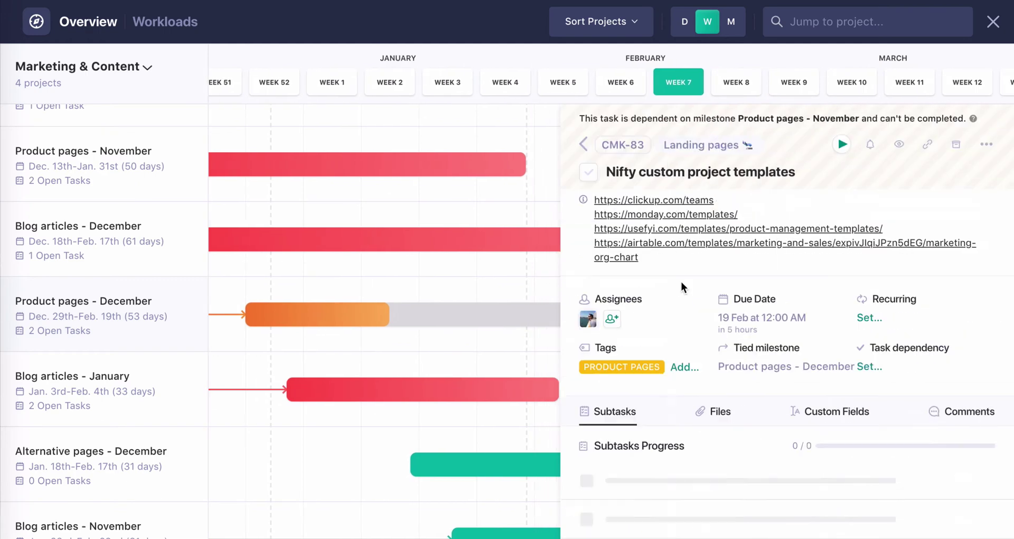
scroll(743, 450, "down", 5)
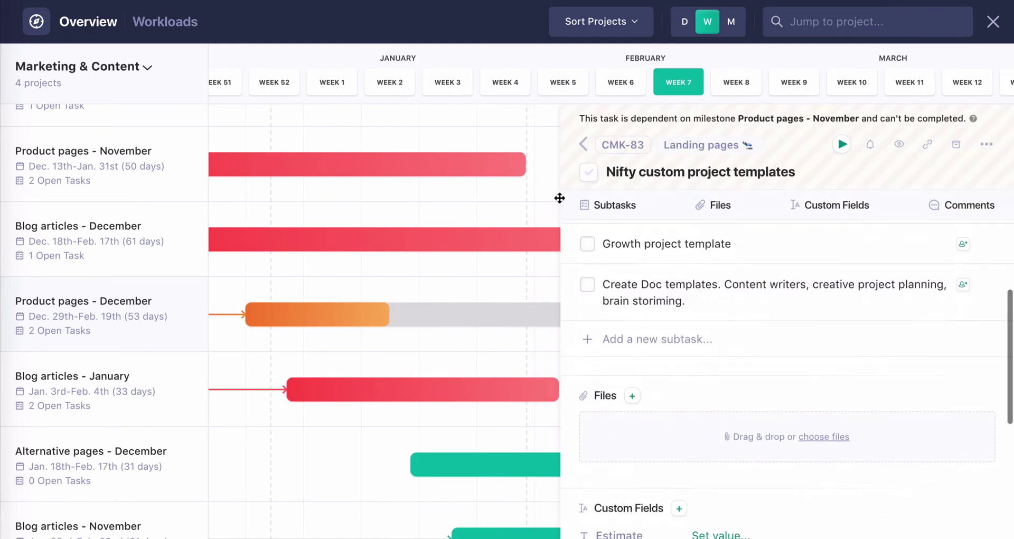
left_click(583, 146)
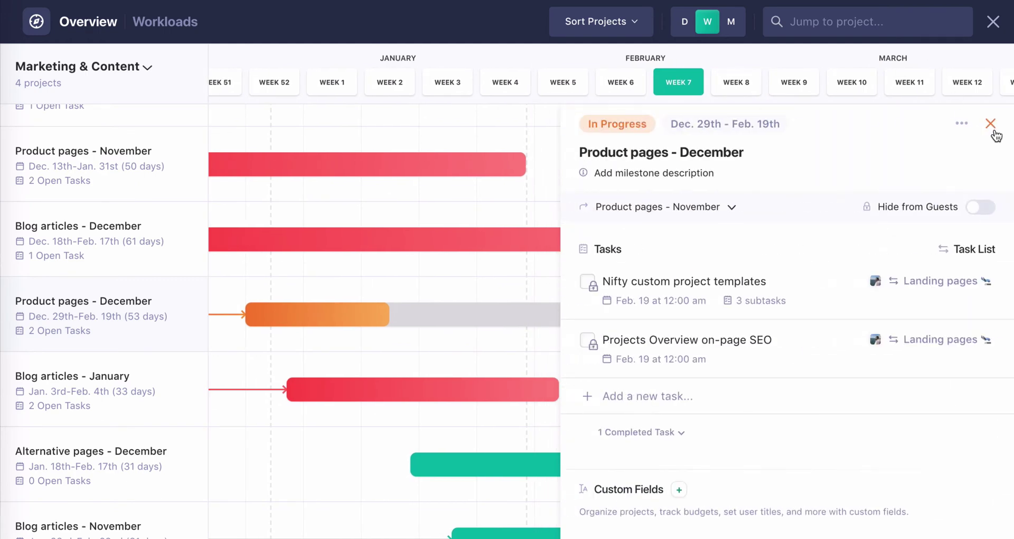
left_click(989, 127)
left_click(147, 67)
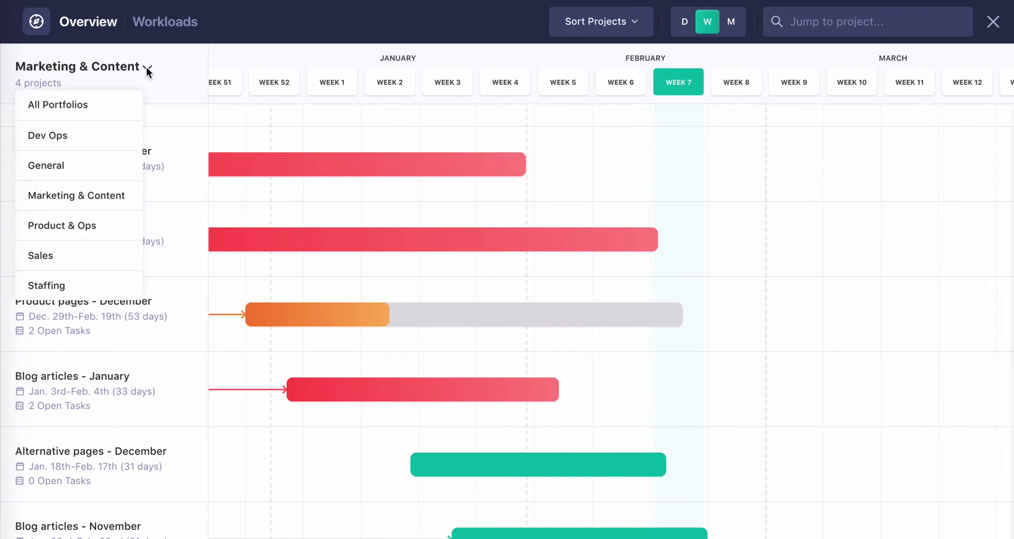
left_click(89, 108)
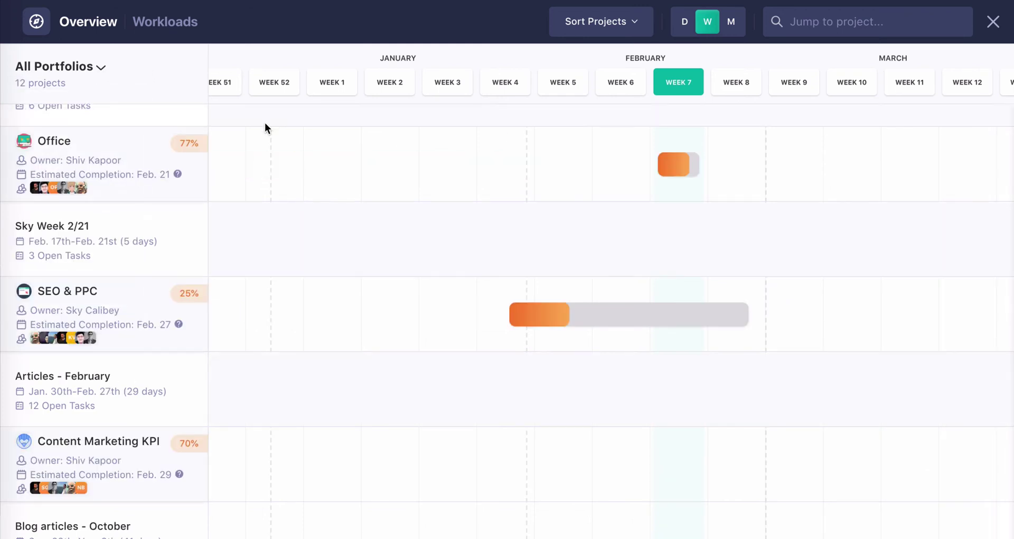
left_click(159, 28)
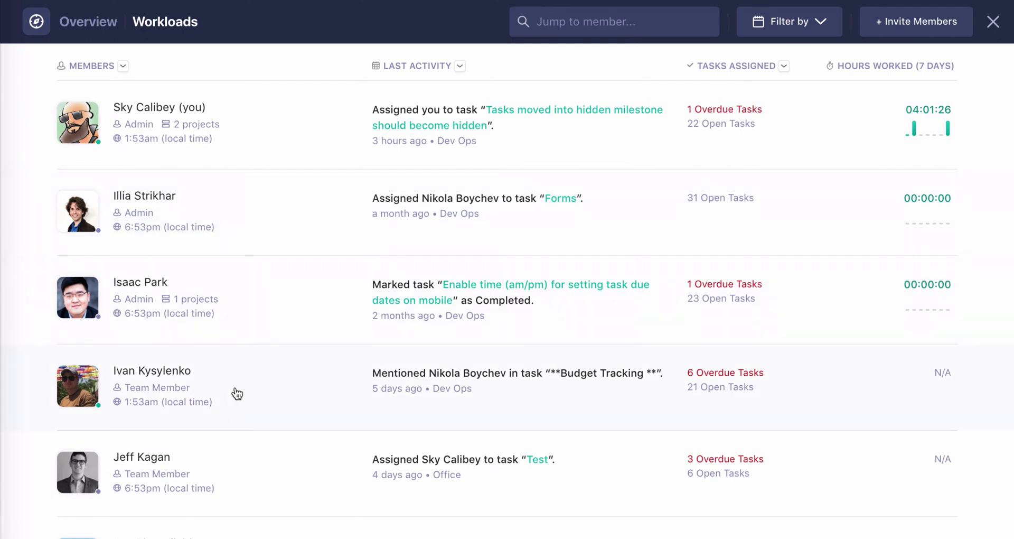
left_click(247, 377)
scroll(574, 308, "down", 5)
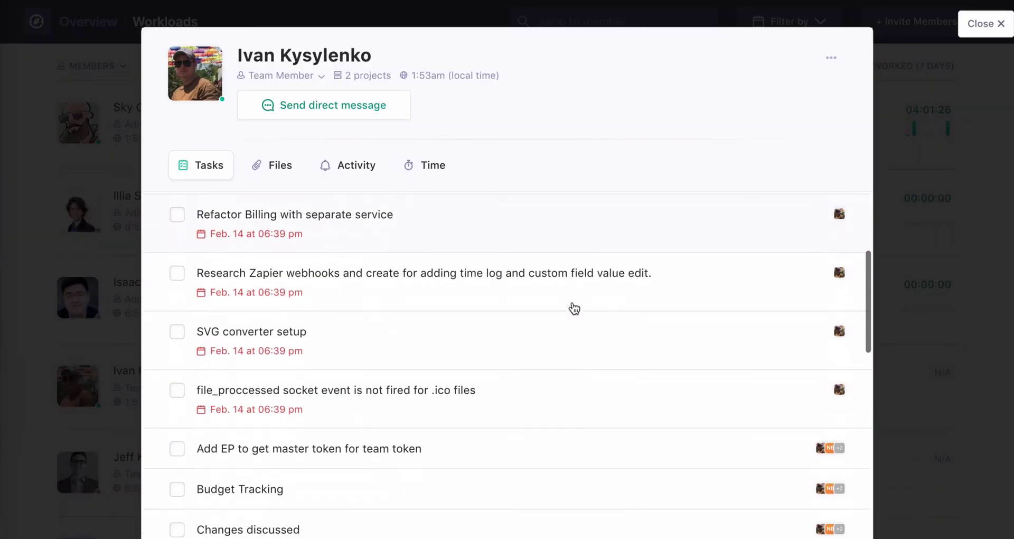
scroll(574, 307, "down", 2)
scroll(559, 310, "down", 4)
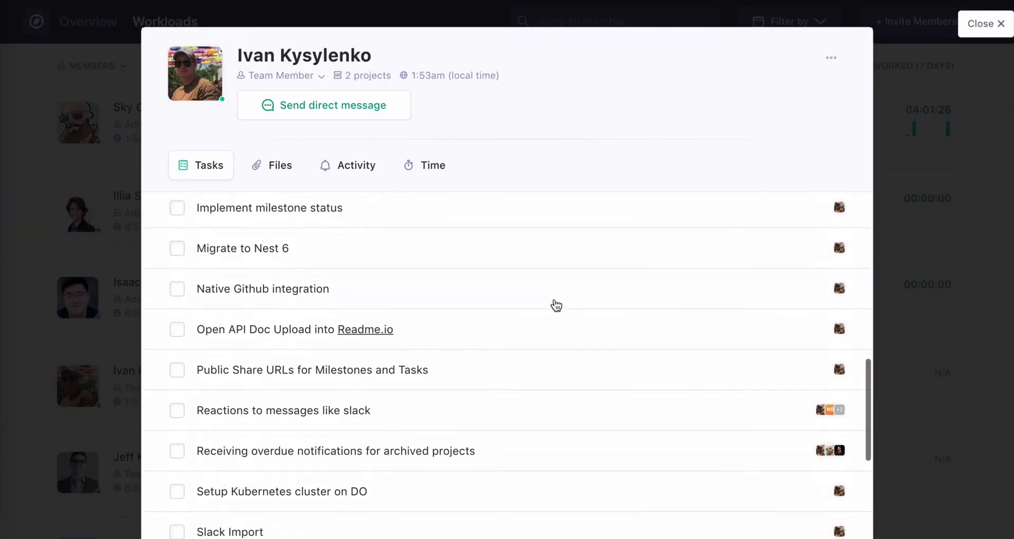
left_click(980, 23)
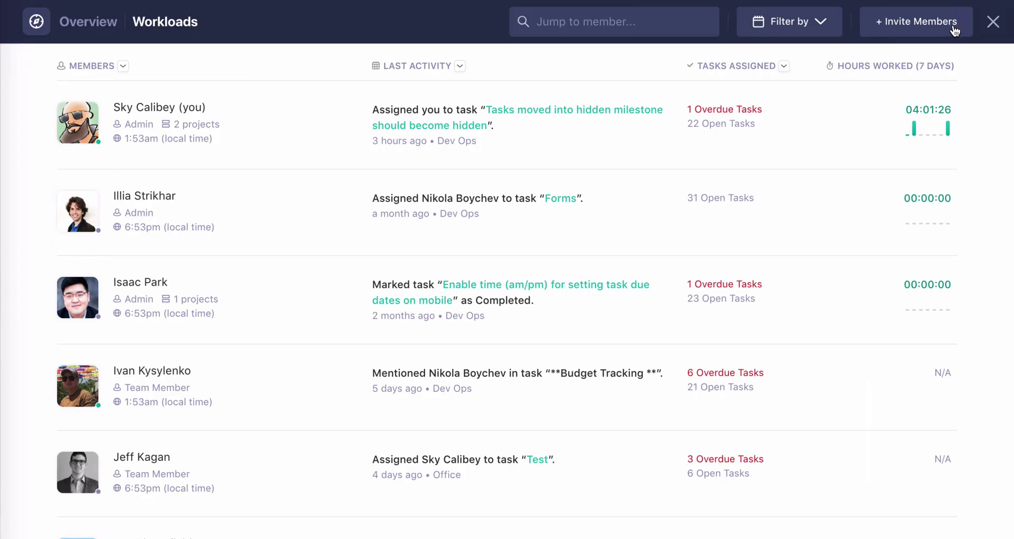
left_click(835, 26)
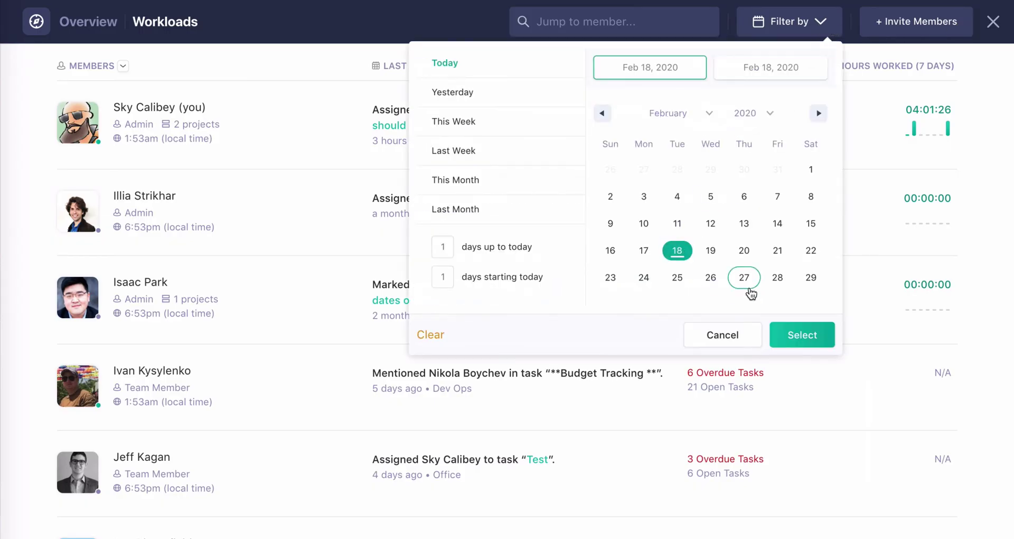
left_click(777, 254)
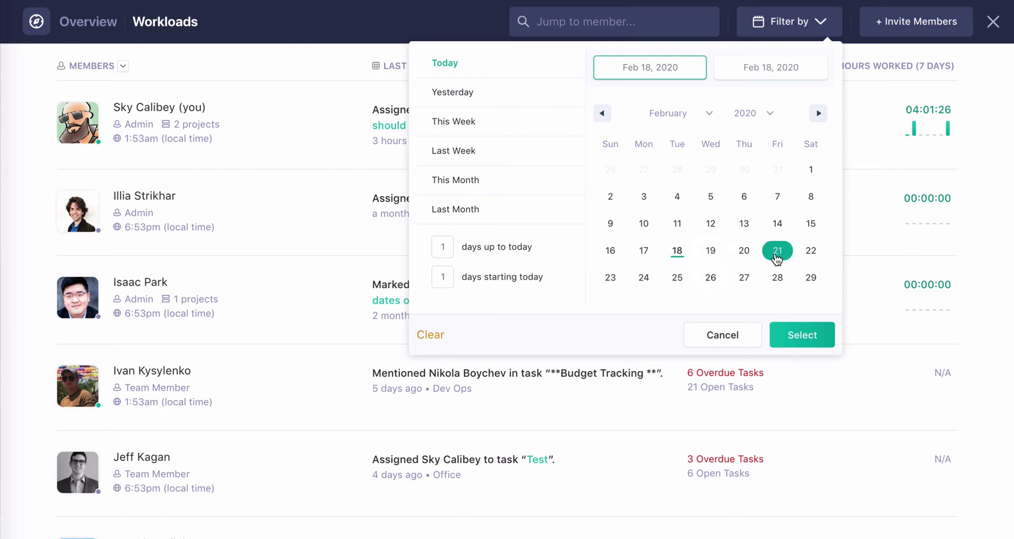
left_click(821, 343)
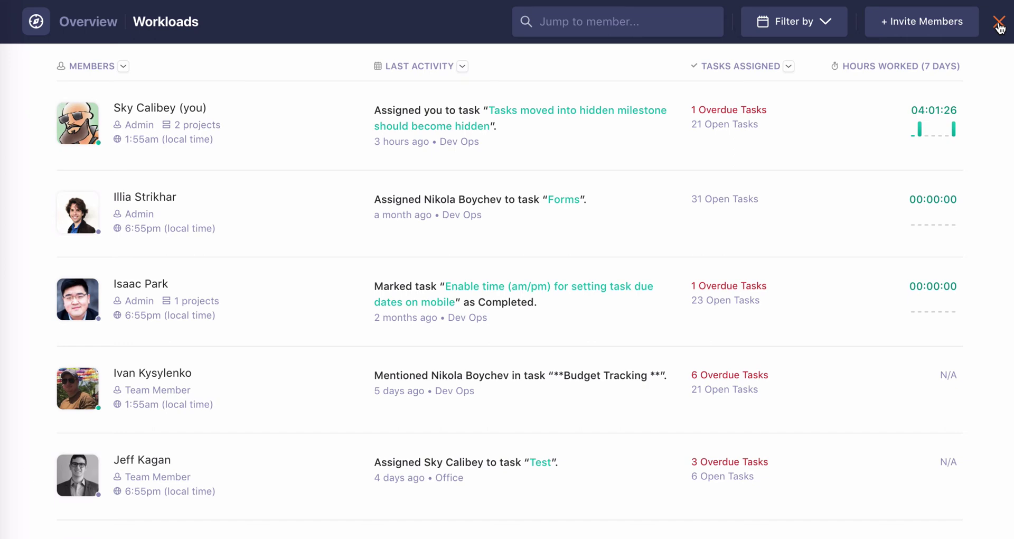
Close Workloads and tick Product Walkthrough Video as completed in My Tasks.
left_click(999, 23)
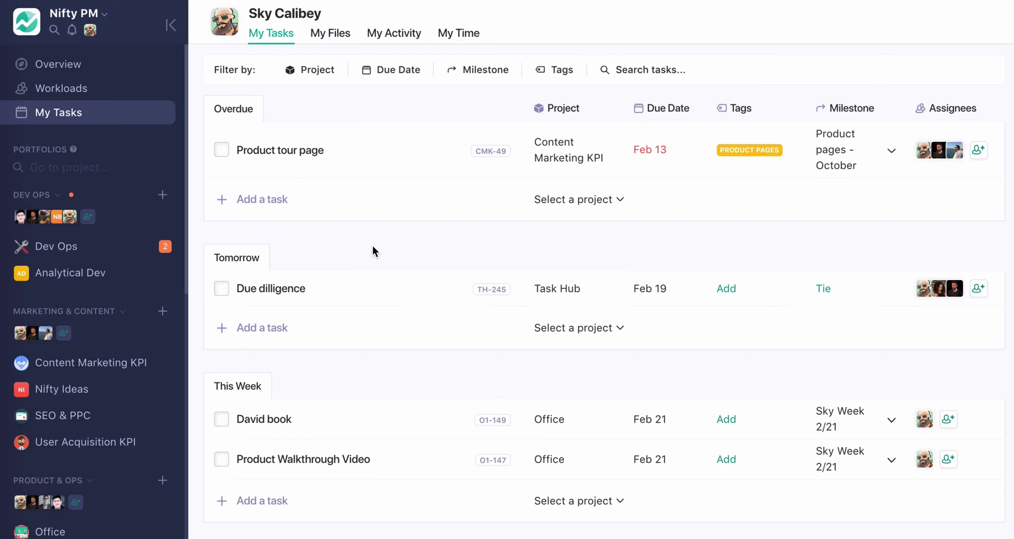
left_click(223, 461)
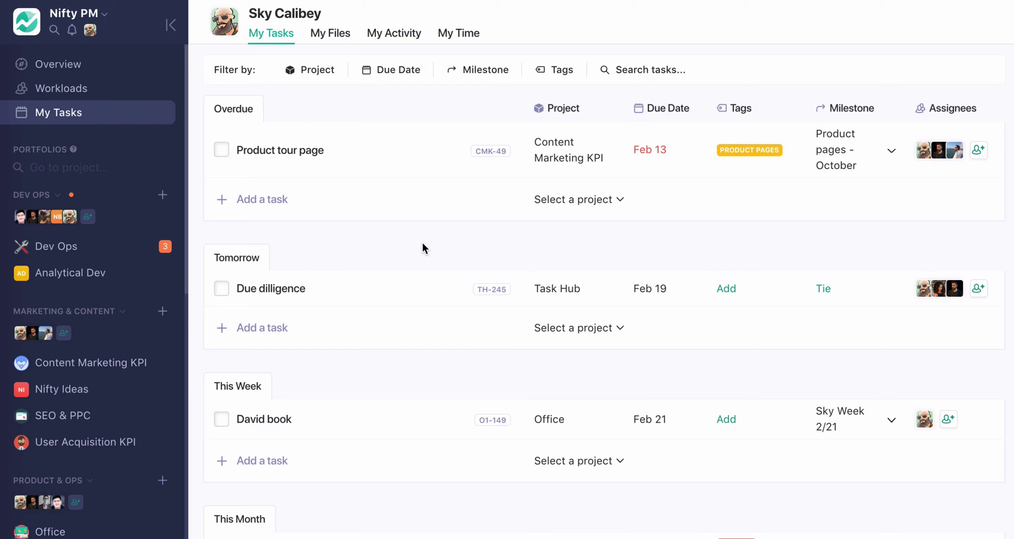
Turn Dark Mode on, then collapse and re-expand the navigation sidebar.
left_click(108, 19)
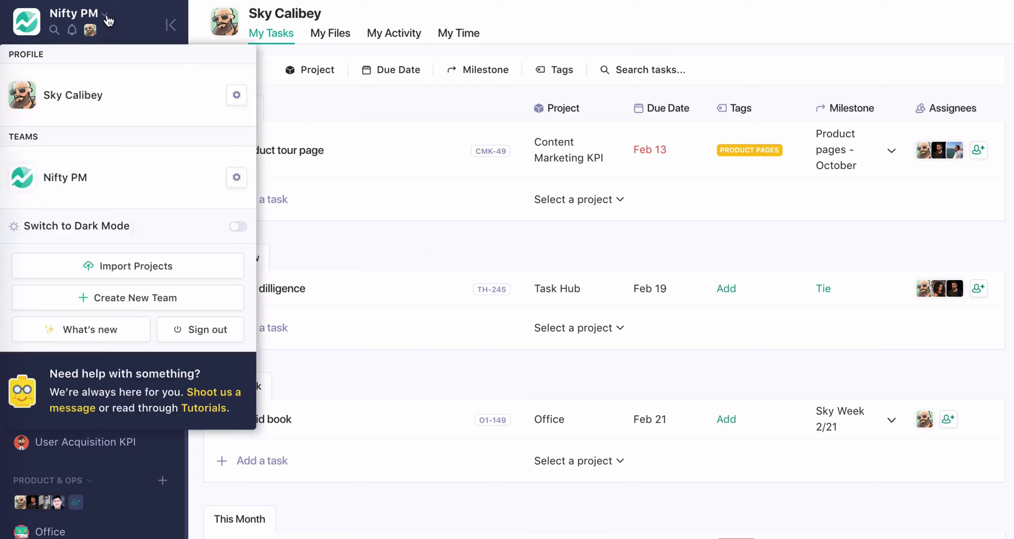
left_click(238, 226)
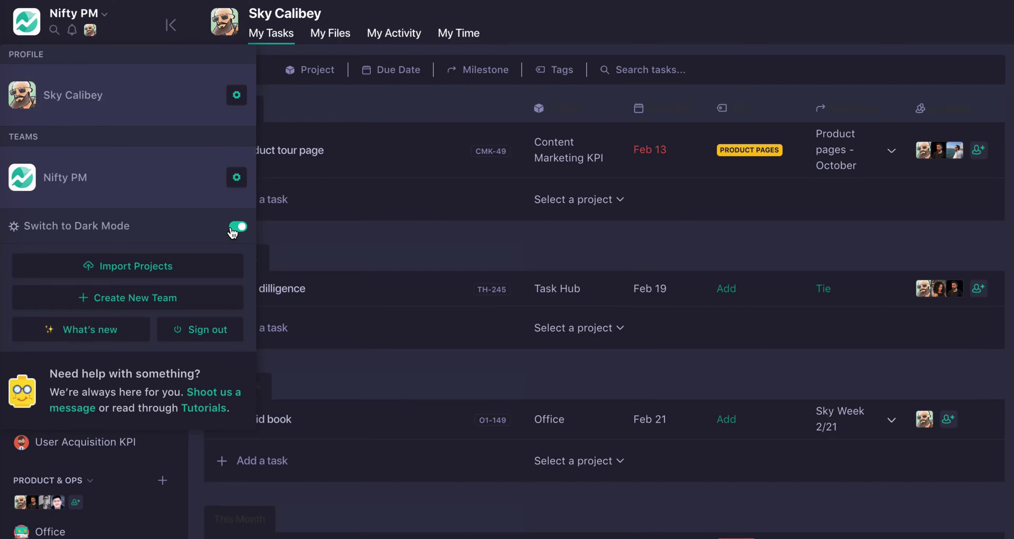
left_click(169, 26)
left_click(54, 24)
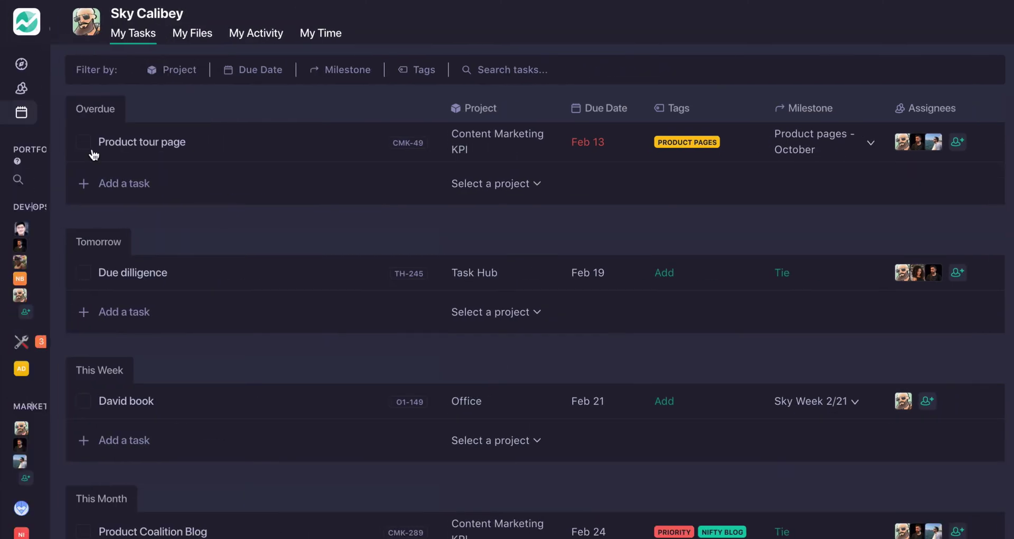
scroll(102, 391, "down", 2)
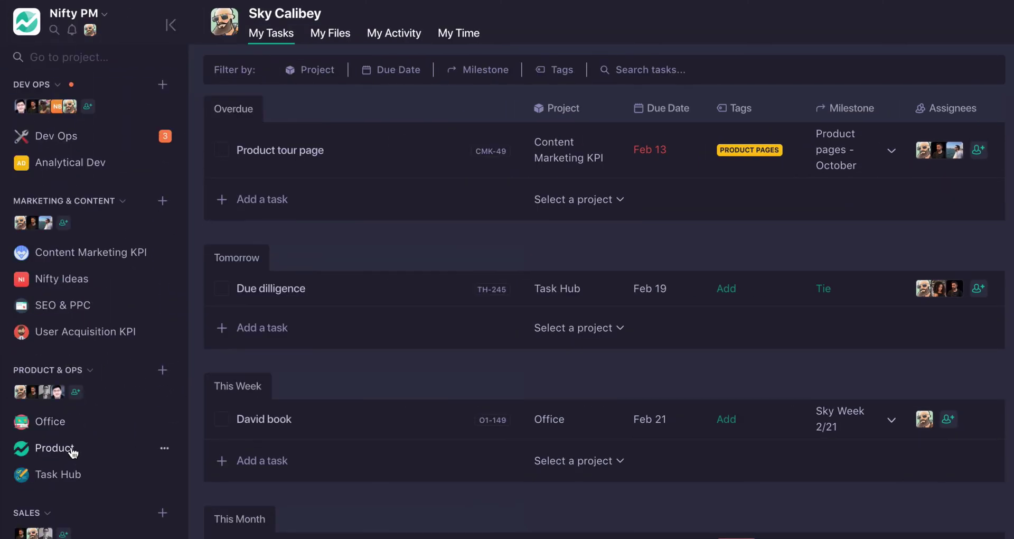
Show Task Hub's Milestones timeline and switch Dark Mode back off.
left_click(73, 472)
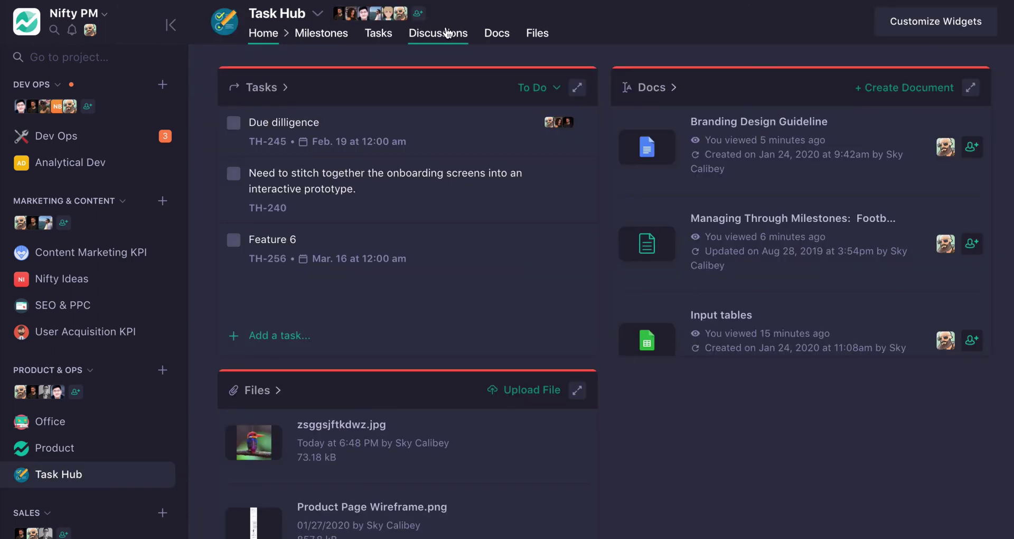
left_click(343, 40)
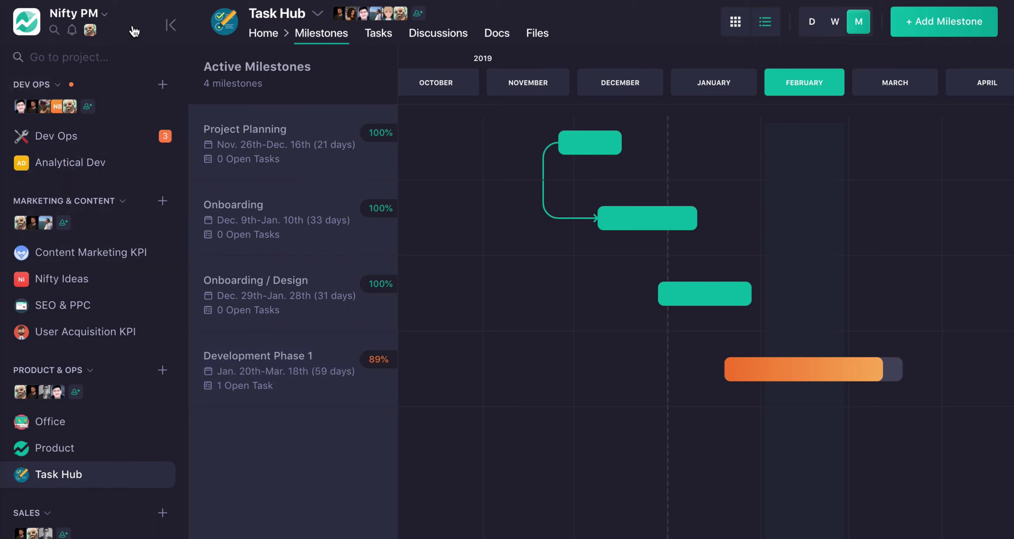
left_click(108, 16)
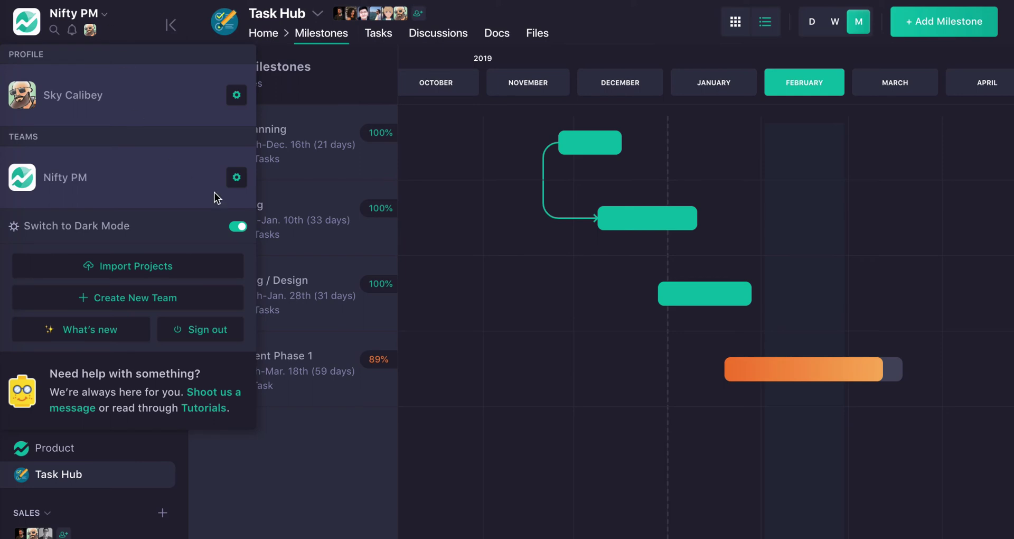
left_click(238, 226)
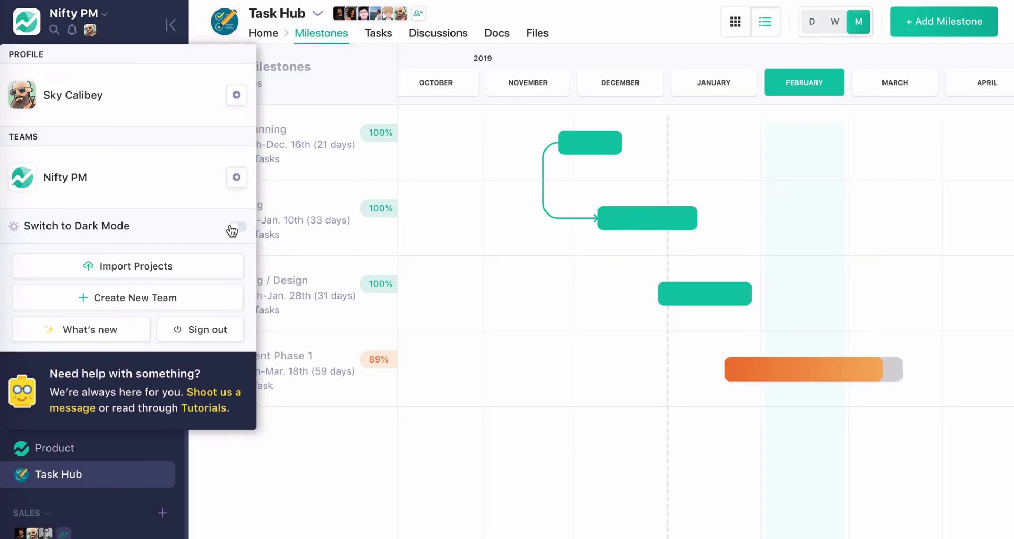
Close the profile menu and briefly review the Development Phase 1 milestone details.
left_click(569, 45)
scroll(626, 391, "right", 3)
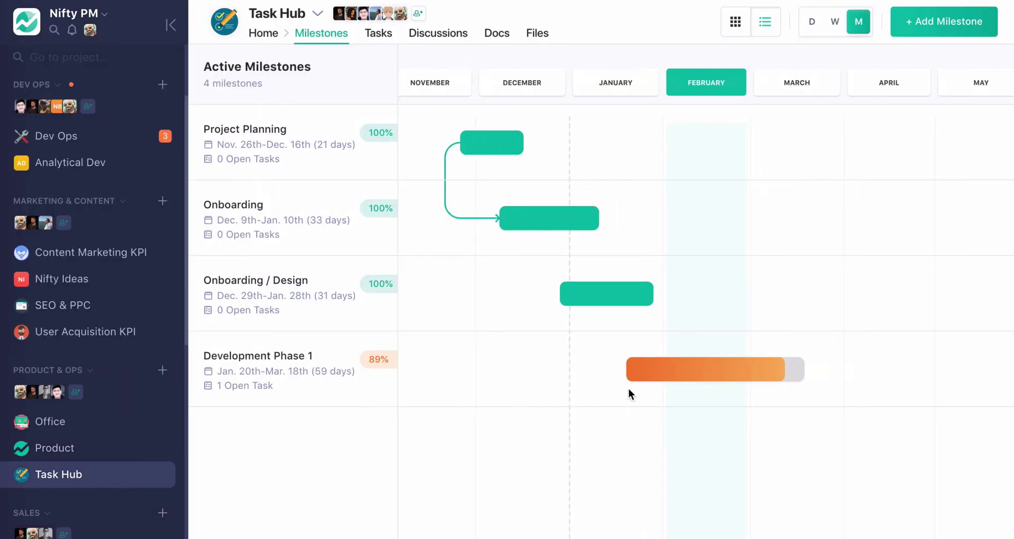
scroll(629, 394, "left", 1)
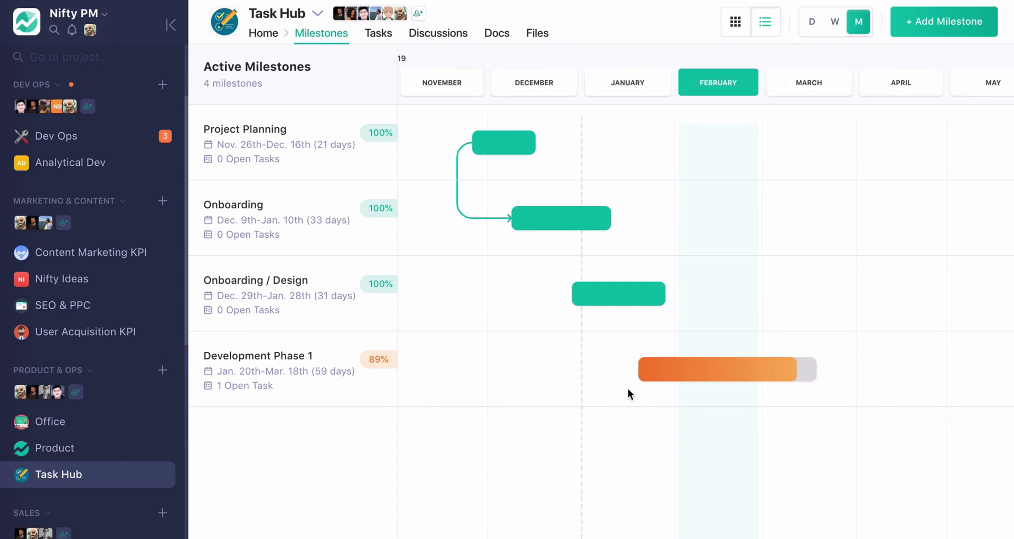
left_click(673, 373)
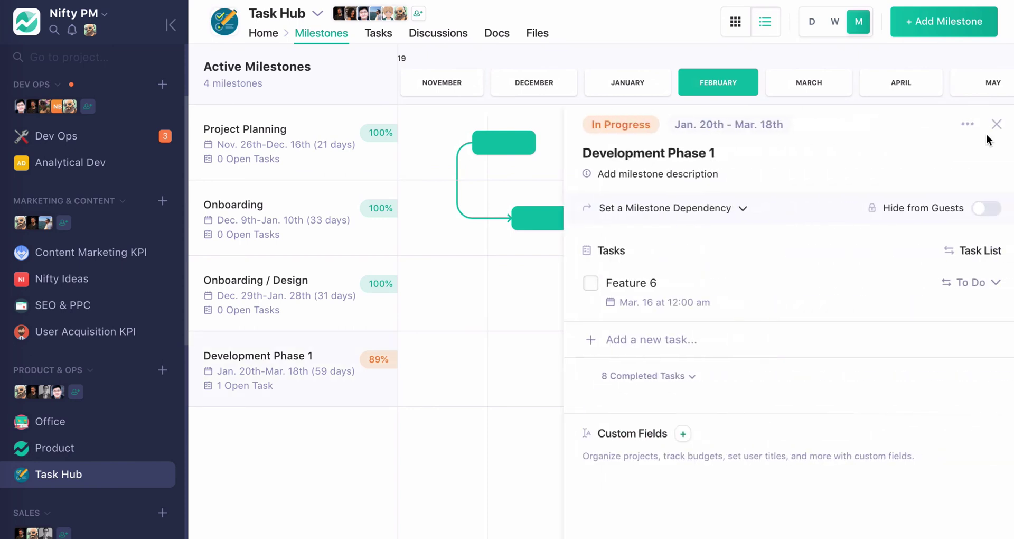
left_click(997, 123)
Create a Dev phase 2 milestone and drag its bar to span Mar 18th–May 15th.
left_click(946, 25)
left_click(351, 171)
type("Dev")
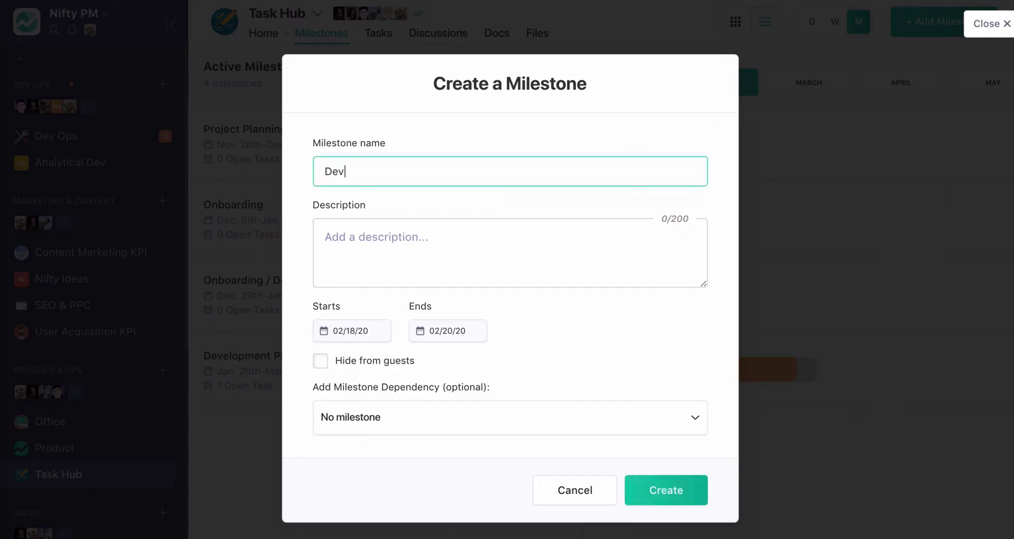
type(" phase 2")
left_click(653, 490)
left_click_drag(734, 448, 904, 451)
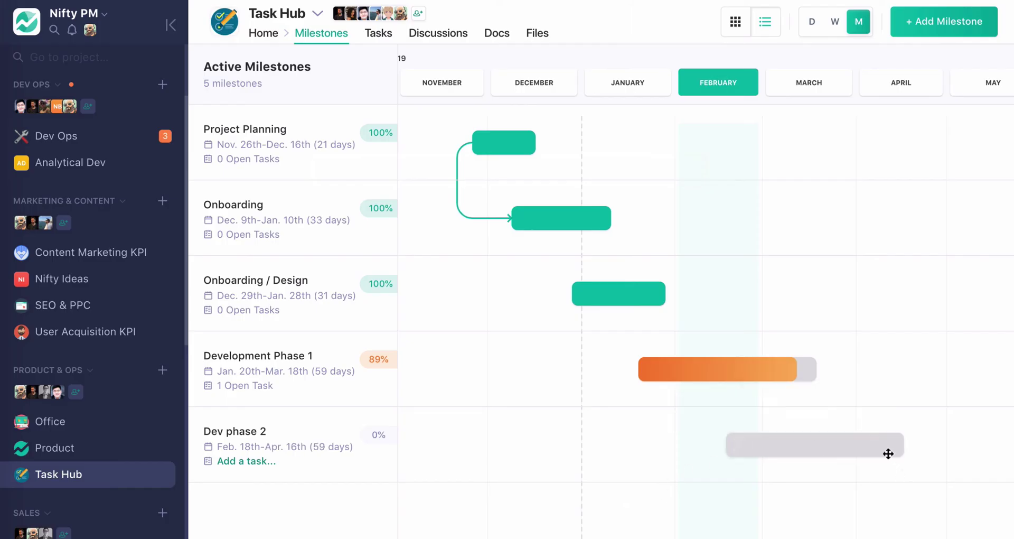
left_click_drag(810, 446, 893, 445)
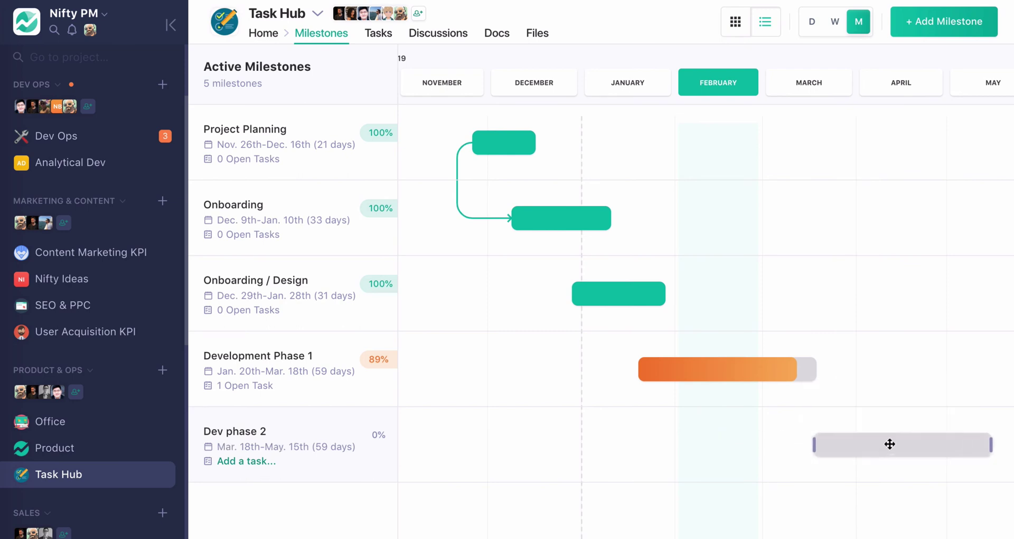
Add tasks Feature 7 and Feature 8 to Dev phase 2, then show the Tasks board.
left_click(845, 451)
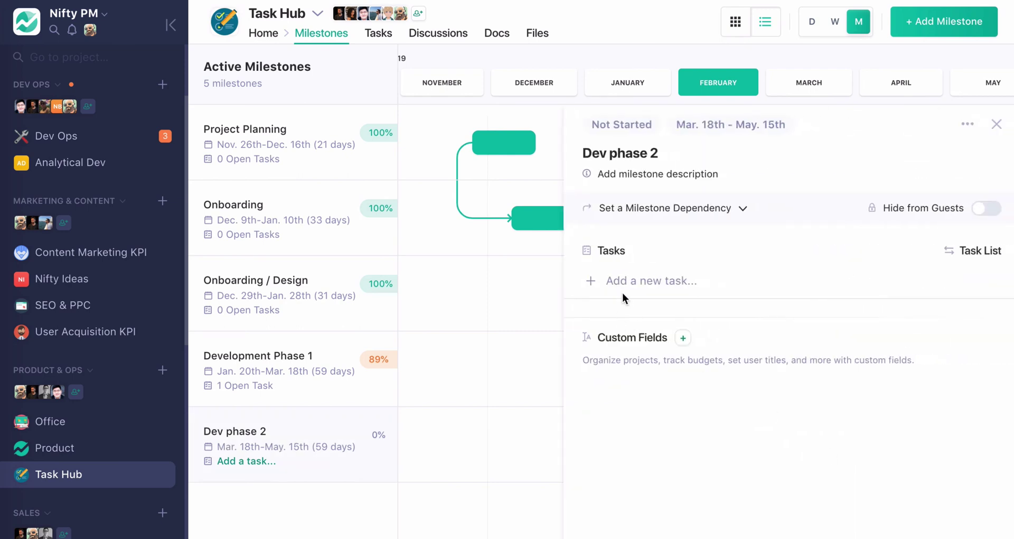
left_click(624, 283)
type("Feature 7")
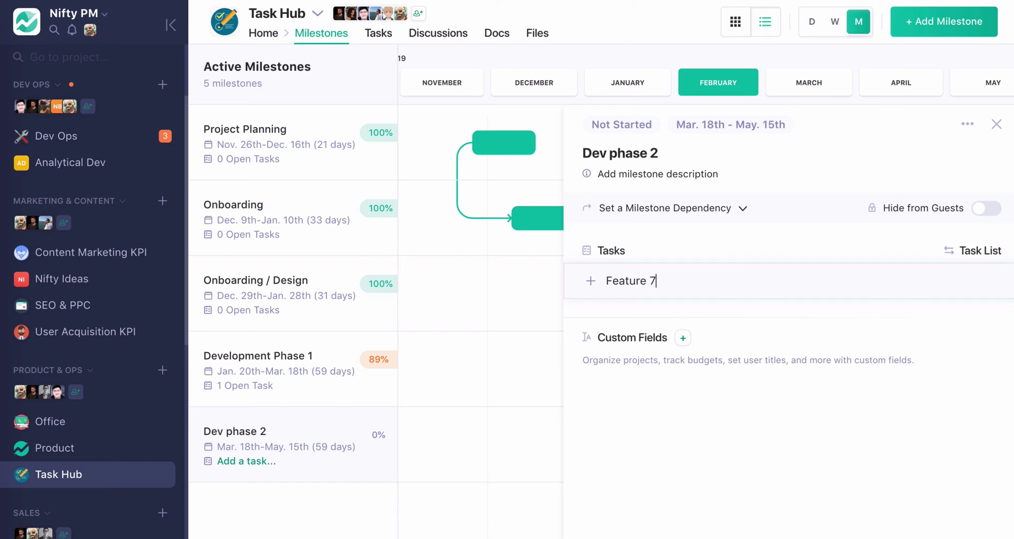
key("Return")
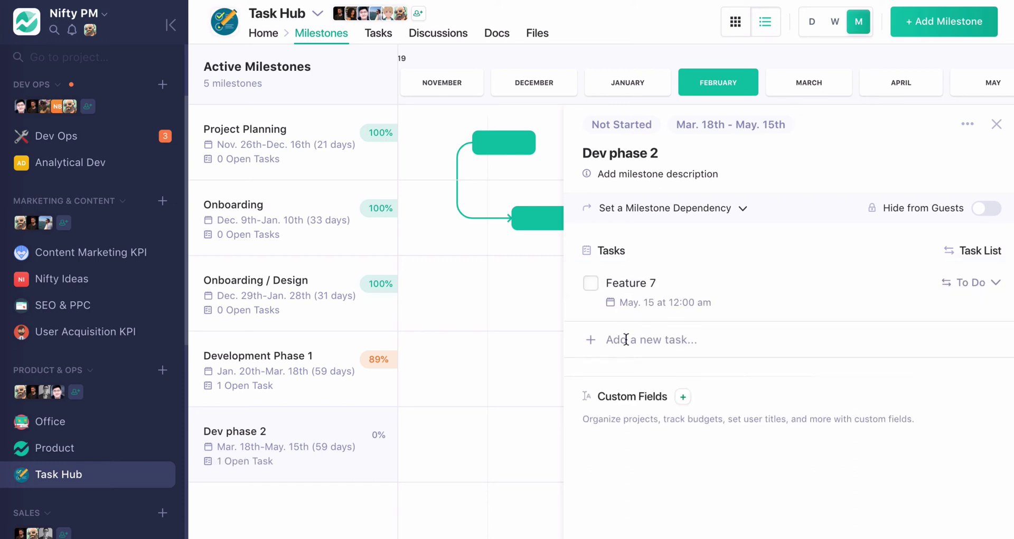
type("Feature 8")
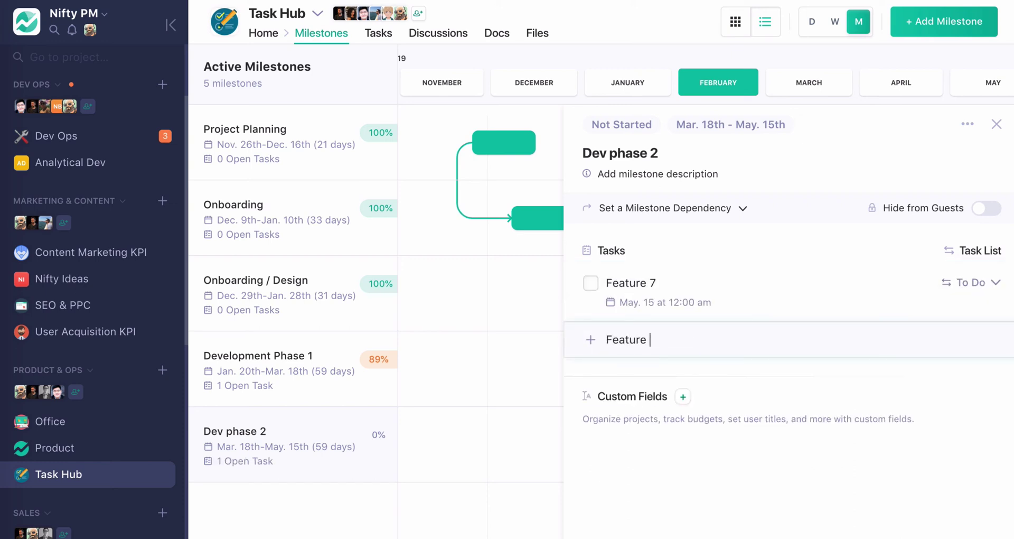
key("Return")
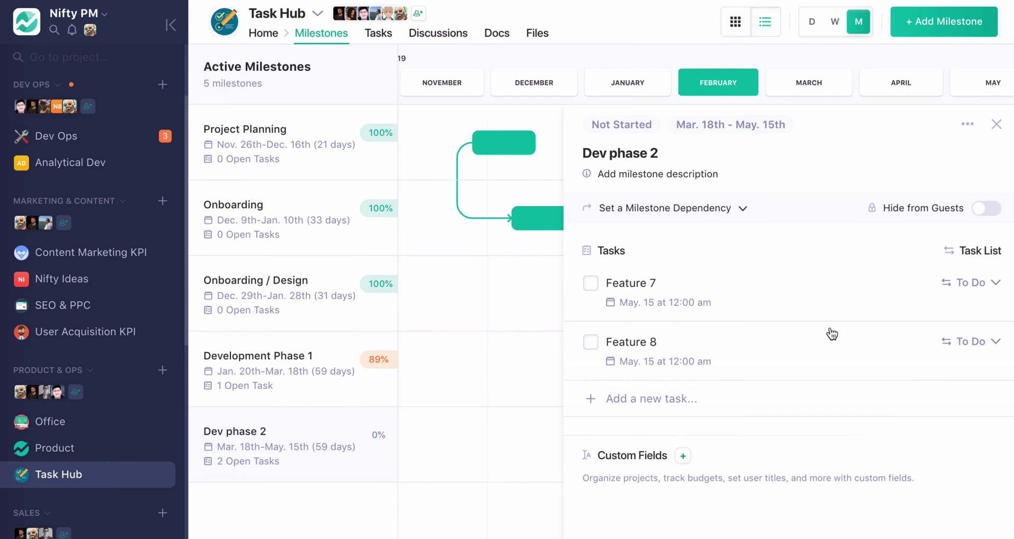
left_click(997, 126)
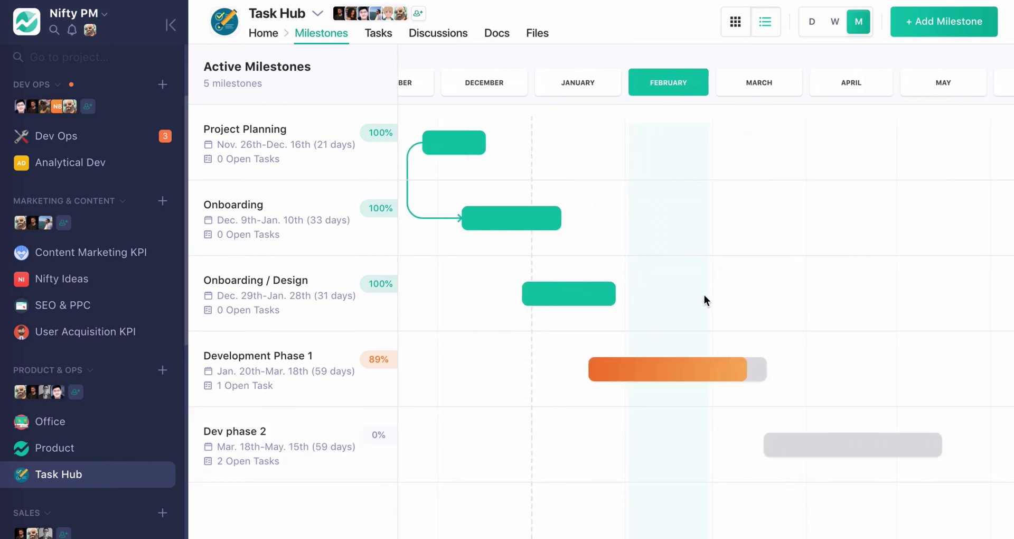
left_click(375, 37)
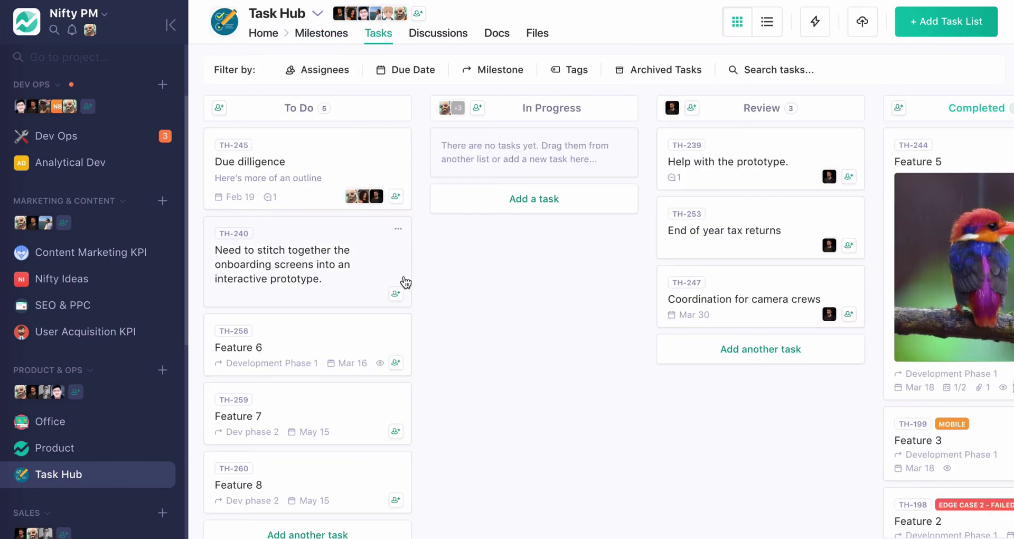
left_click(959, 26)
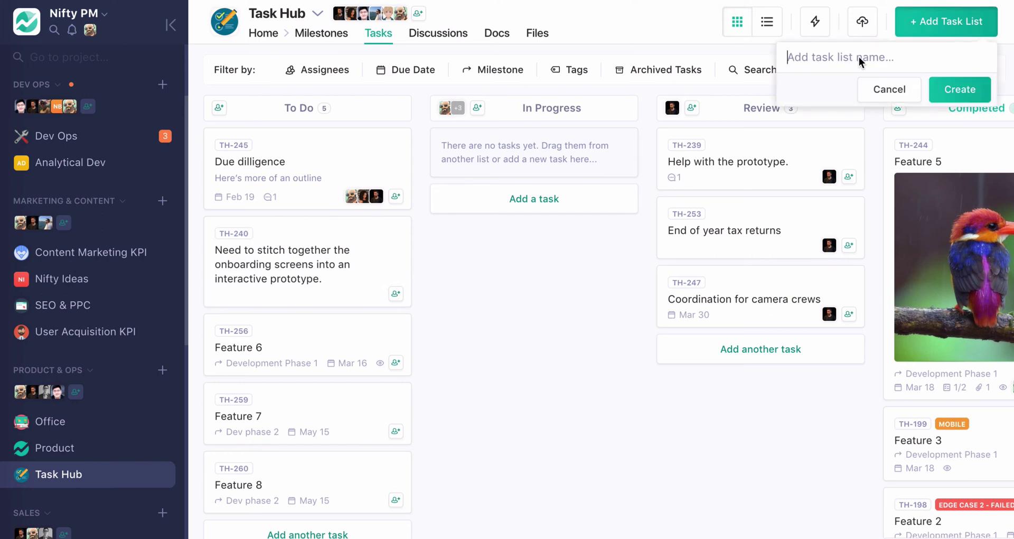
Create a Dev Phase 3 task list and drag it to the far left of the board.
type("Dev Phase 3")
key("Return")
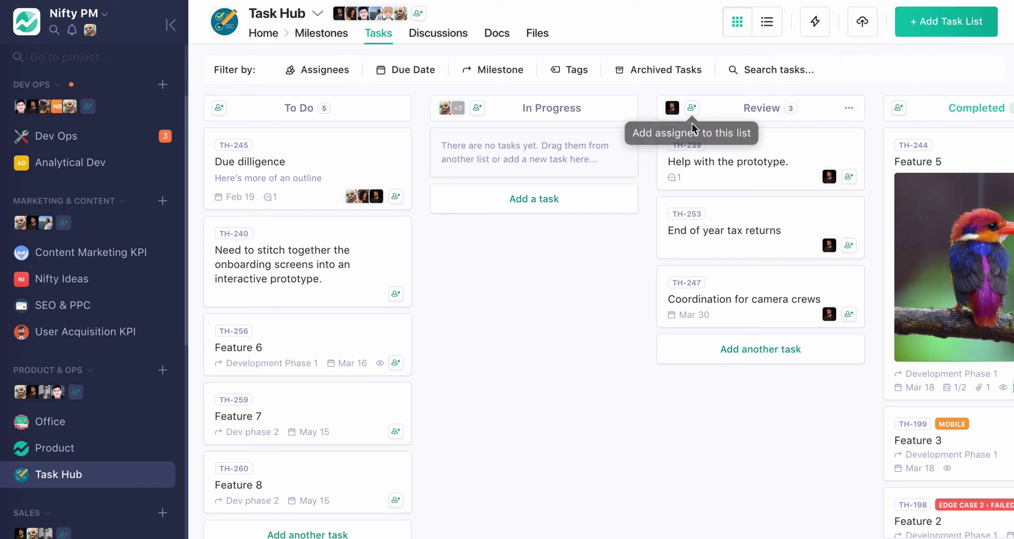
scroll(773, 176, "right", 5)
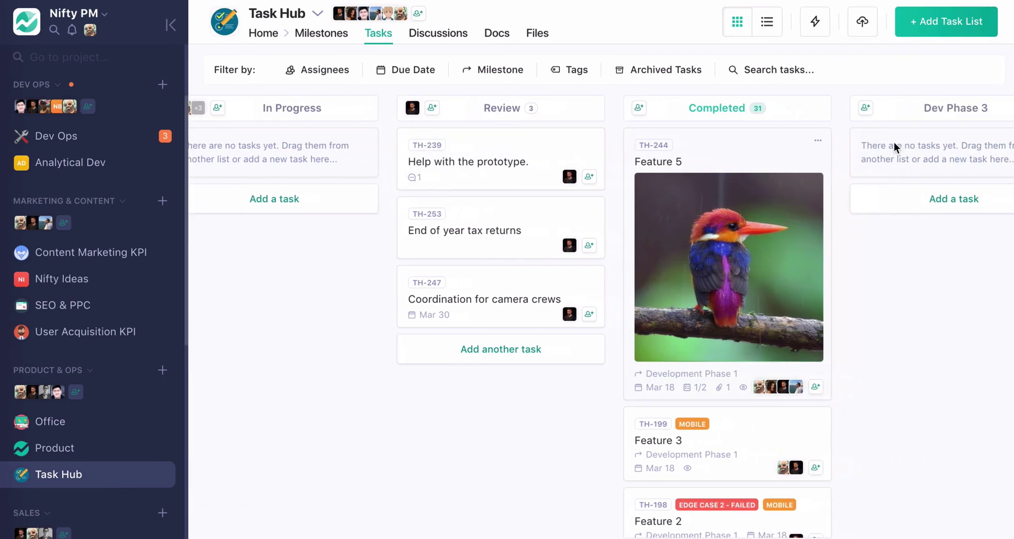
left_click_drag(922, 109, 346, 121)
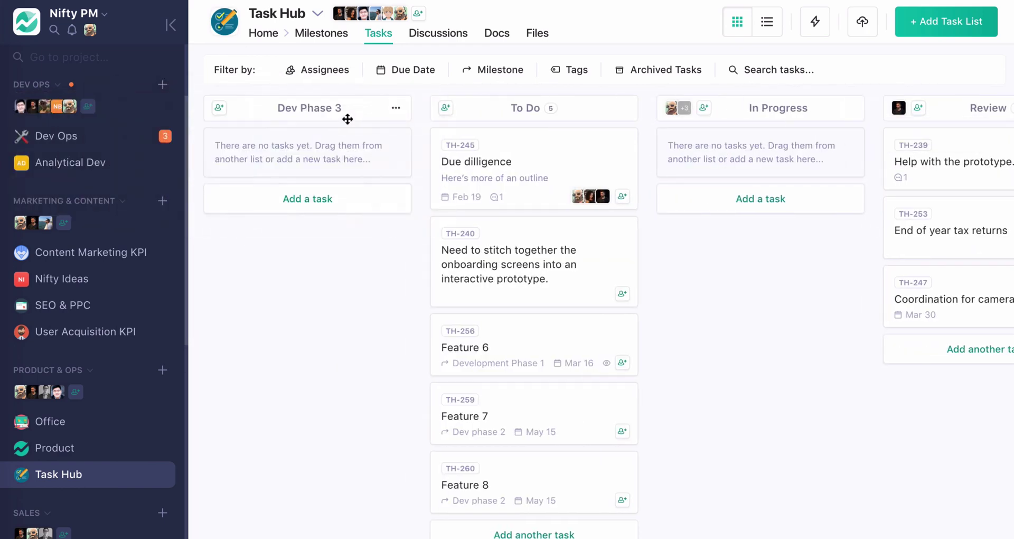
Add tasks Feature 8, Feature 9 and Feature 10 to the Dev Phase 3 list.
left_click(302, 197)
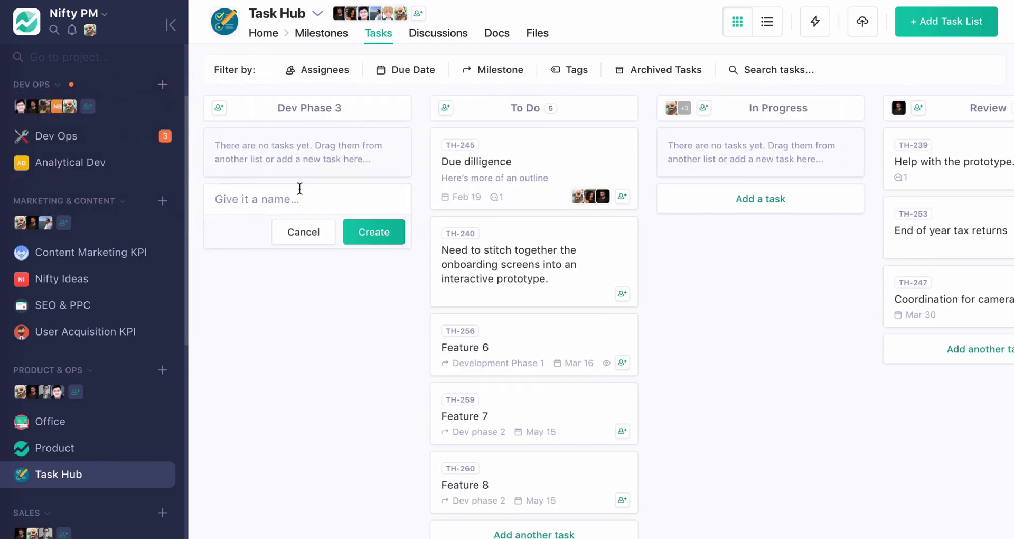
type("Feature 8")
key("Return")
left_click(290, 212)
type("Feature 9")
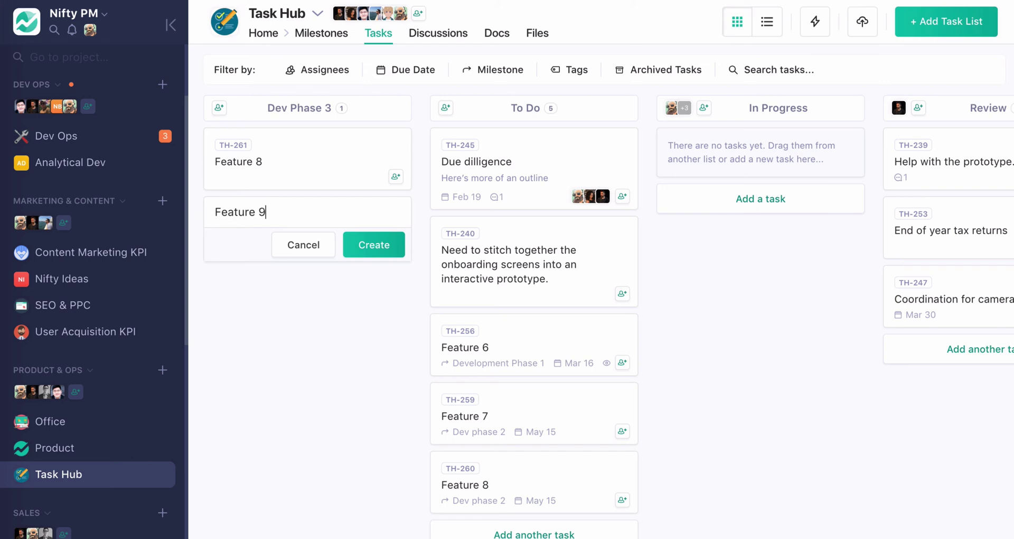
left_click(373, 242)
left_click(269, 279)
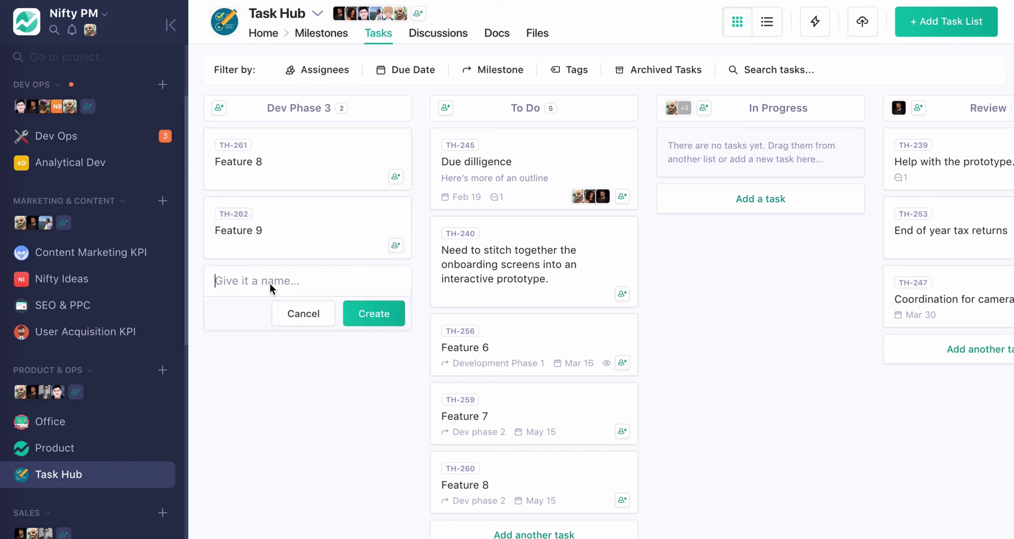
type("Feature 10")
Create Feature 10 in Dev Phase 3, review the Development Phase 1 milestone details, and go back to Tasks.
left_click(374, 313)
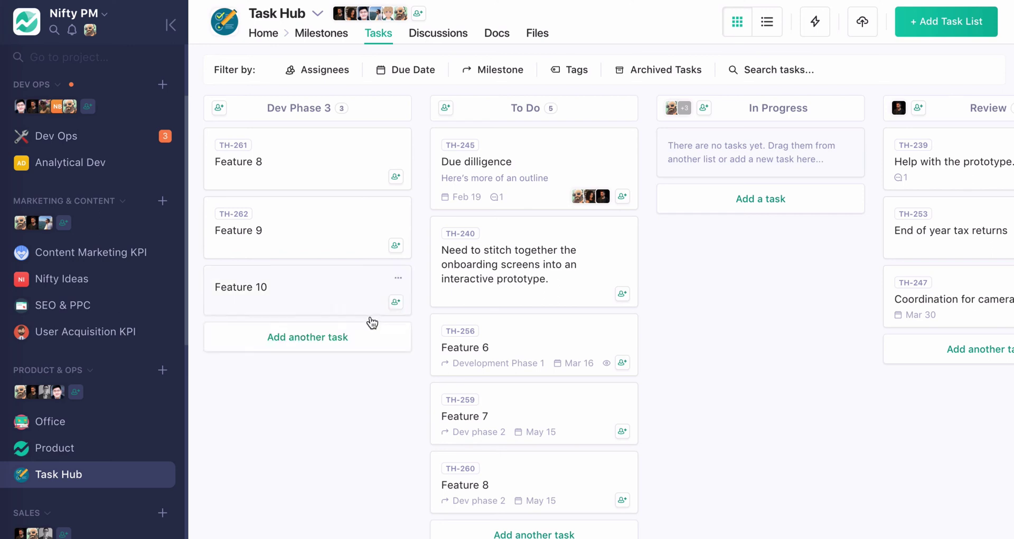
left_click(333, 35)
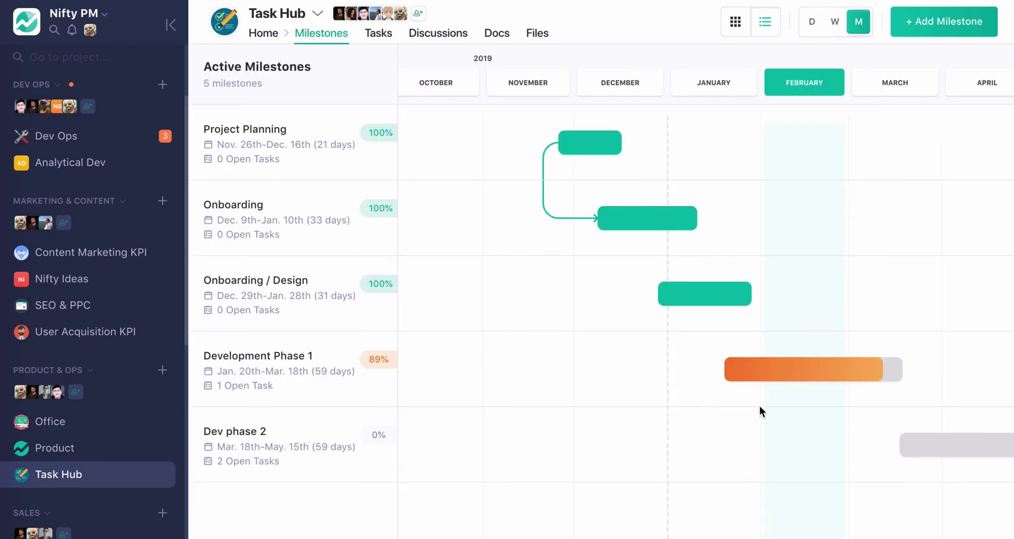
left_click(825, 366)
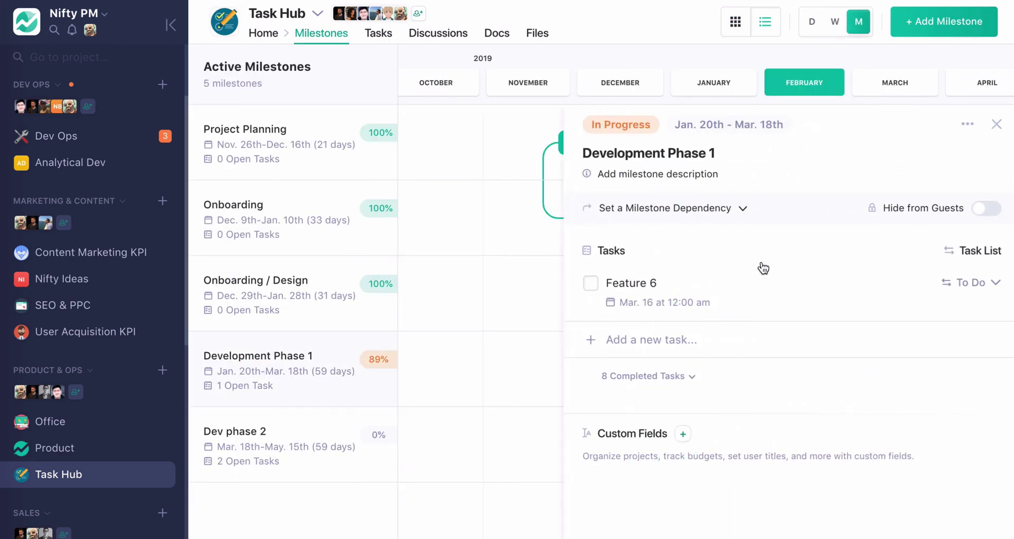
left_click(996, 126)
left_click(379, 35)
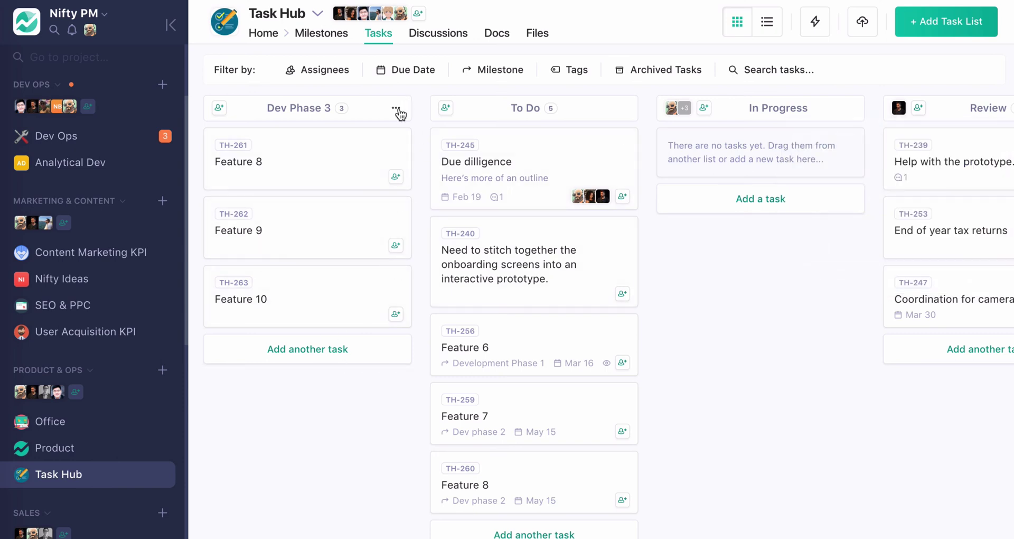
Set the Dev Phase 3 task list as a milestone.
left_click(396, 108)
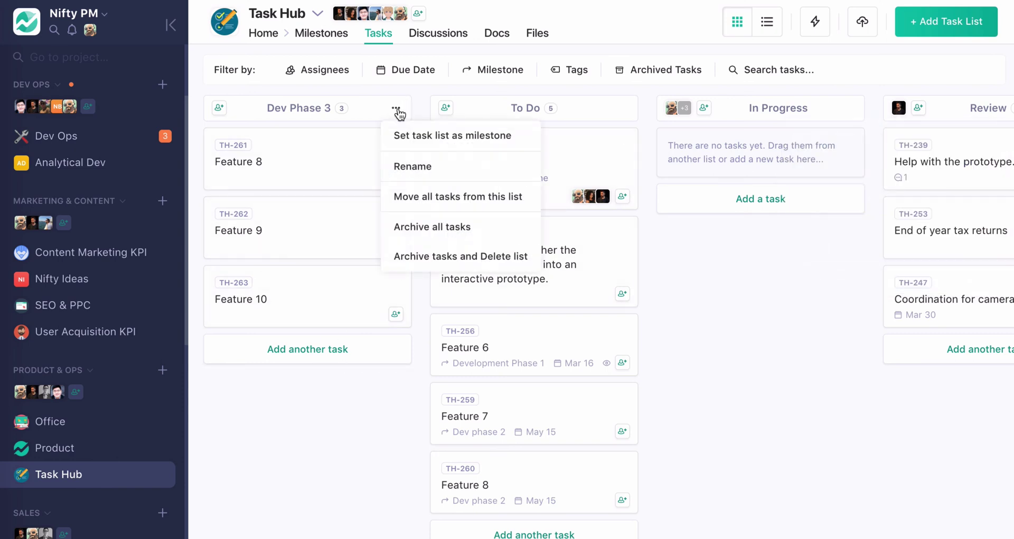
left_click(430, 136)
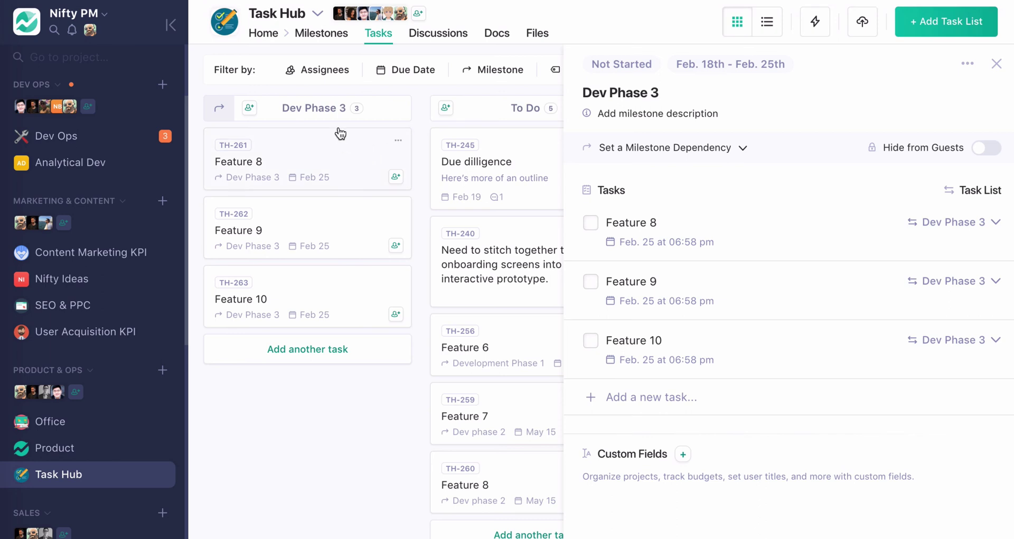
left_click(997, 64)
Drag the Dev Phase 3 milestone bar to run Apr 6th–Jun 6th.
left_click(340, 40)
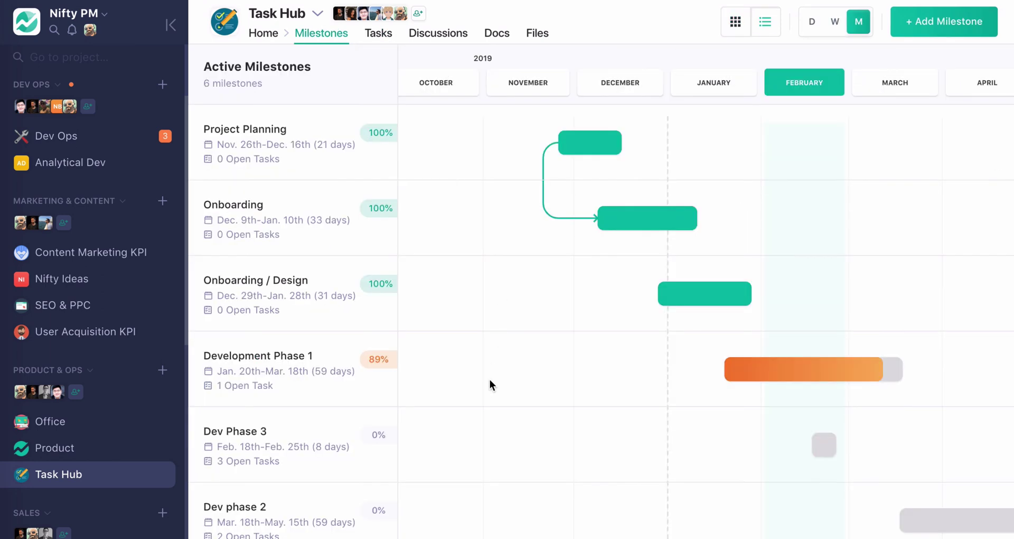
scroll(507, 386, "right", 3)
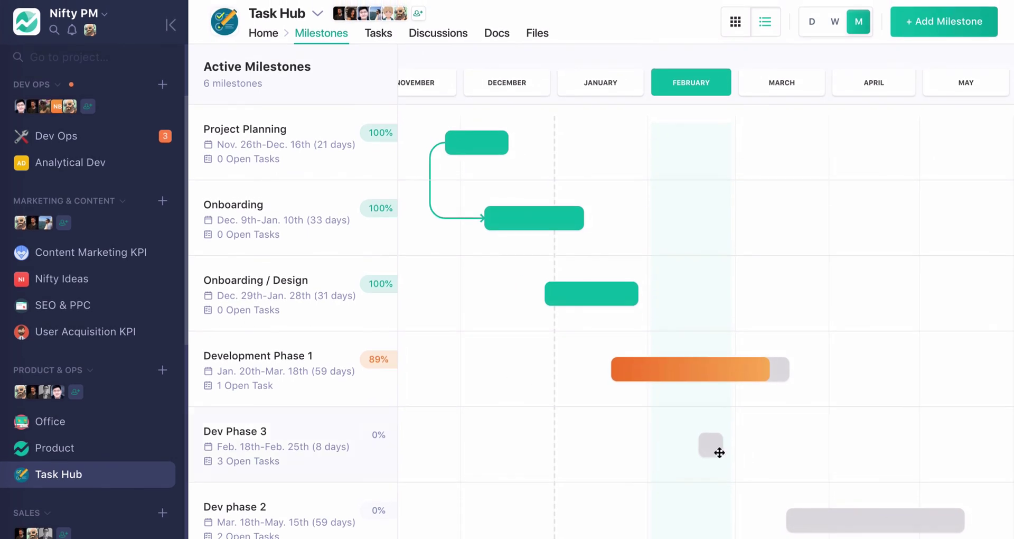
left_click_drag(722, 450, 888, 450)
left_click_drag(774, 446, 797, 419)
scroll(751, 407, "right", 6)
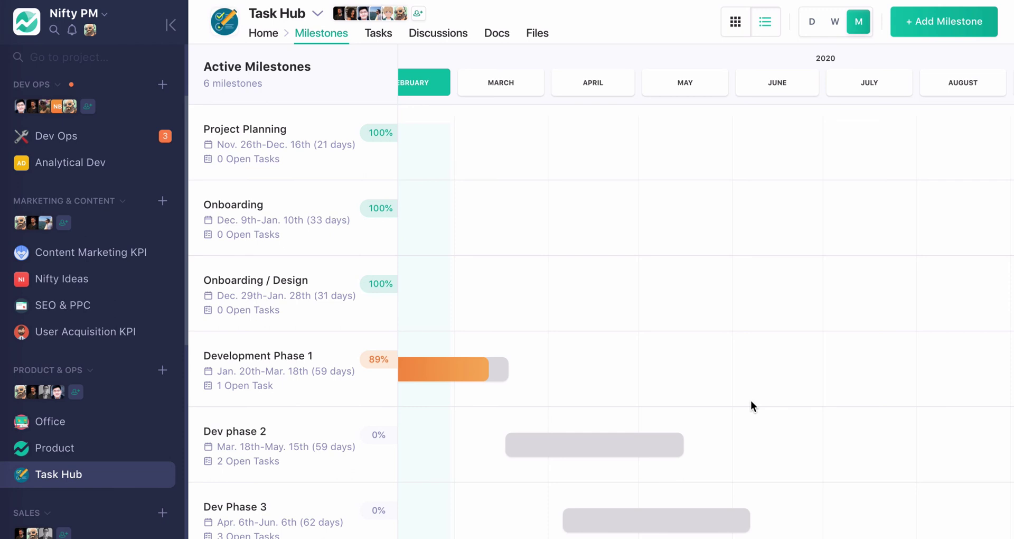
Open the TH-240 onboarding prototype task and view its Tied milestone options without choosing one.
left_click(378, 34)
left_click(558, 271)
left_click(738, 235)
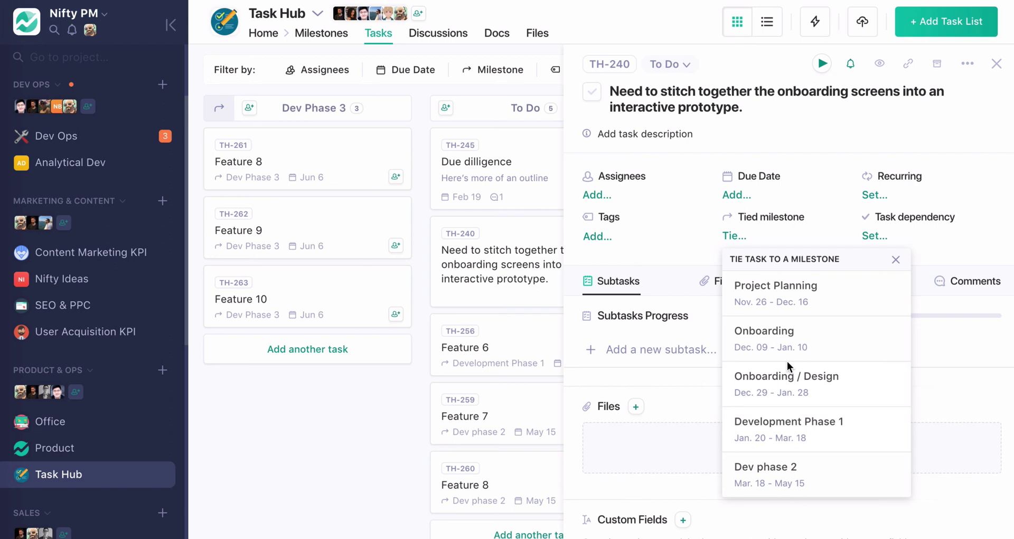
left_click(896, 260)
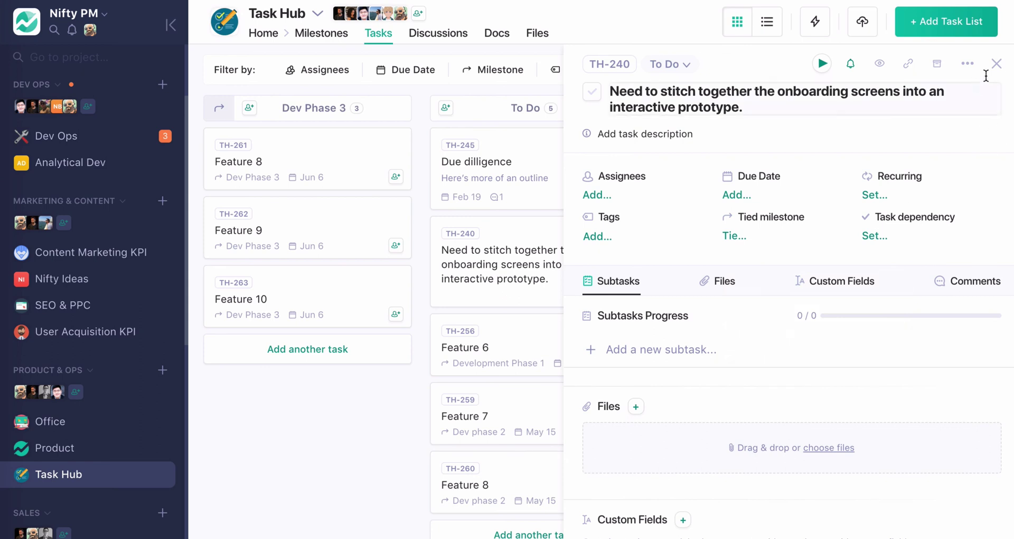
Assign a team member to the Dev Phase 3 list, then view Feature 8's recurring-task settings.
left_click(996, 63)
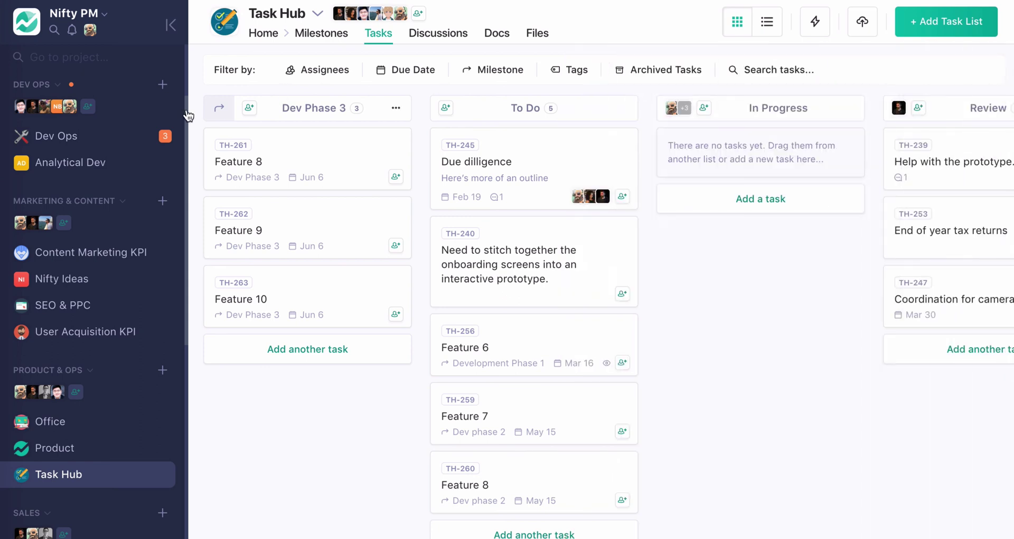
left_click(250, 110)
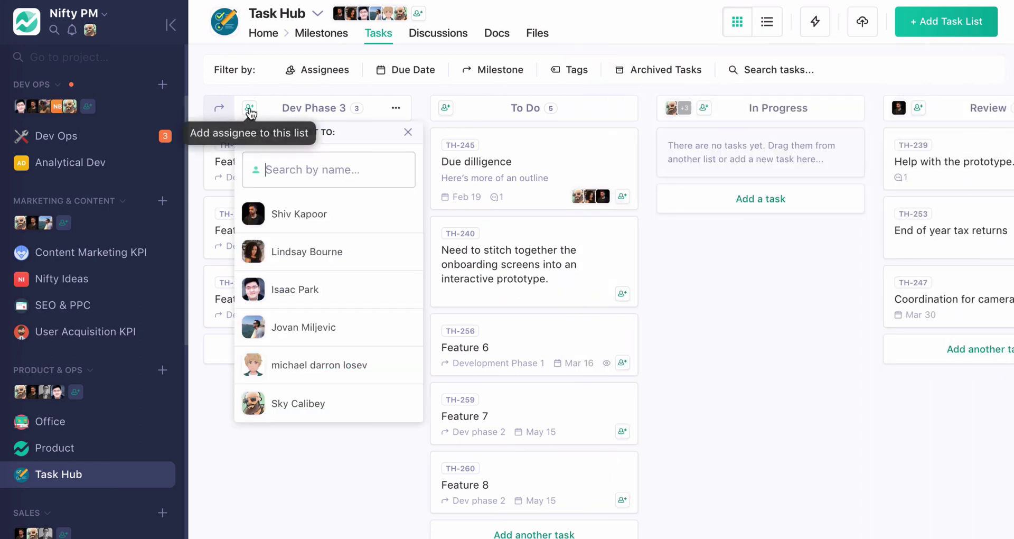
left_click(312, 402)
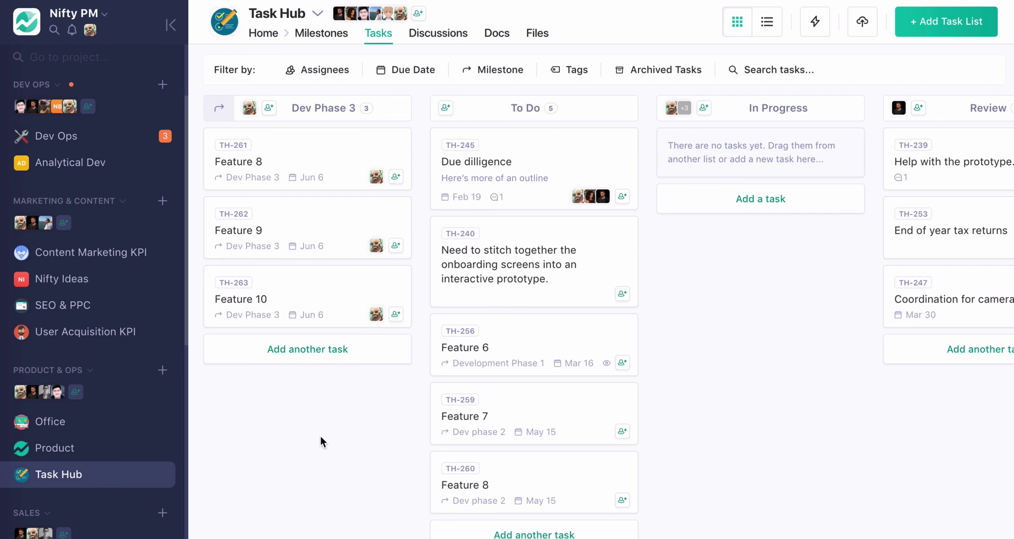
left_click(317, 176)
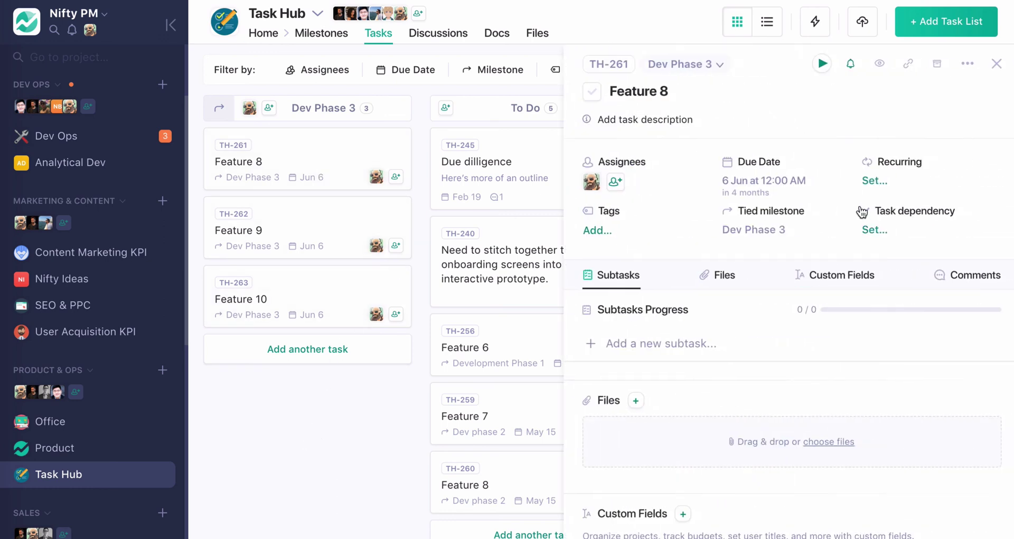
left_click(875, 181)
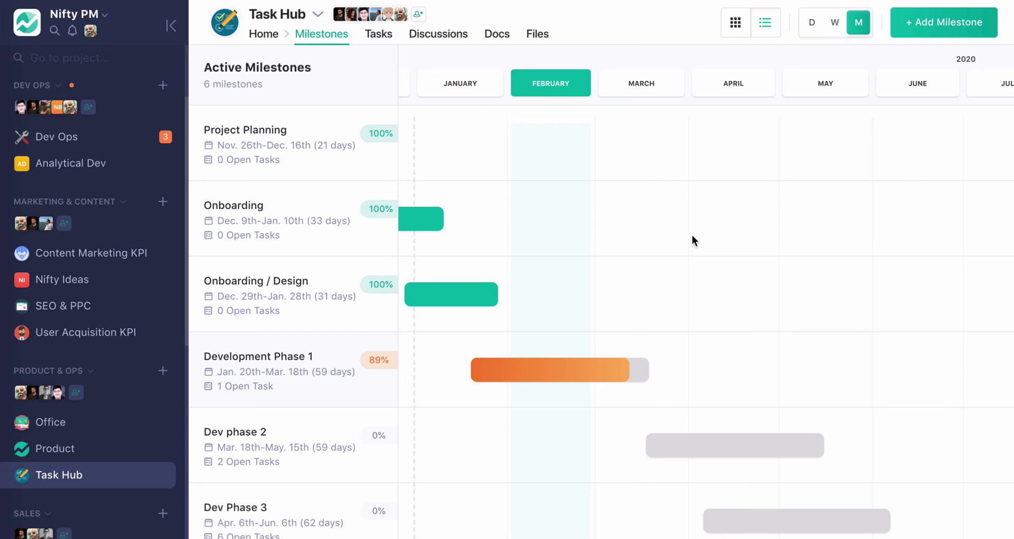
Give Dev phase 2 a milestone dependency on Development Phase 1.
left_click(695, 446)
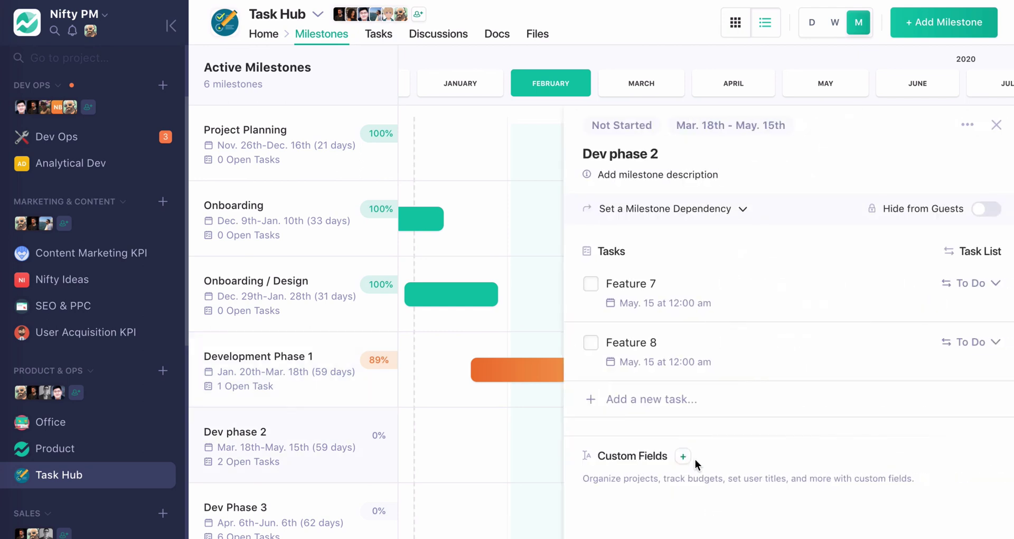
left_click(691, 210)
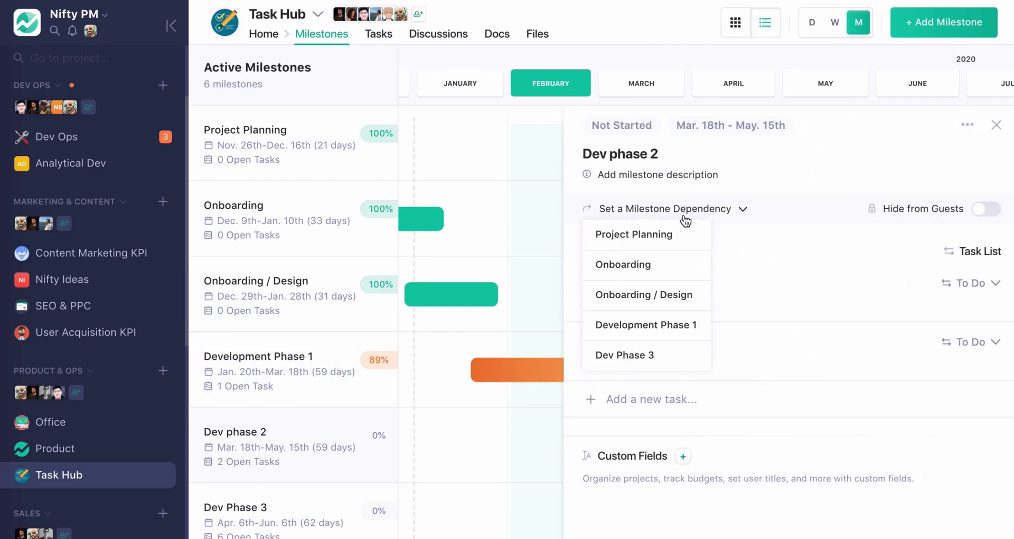
left_click(673, 326)
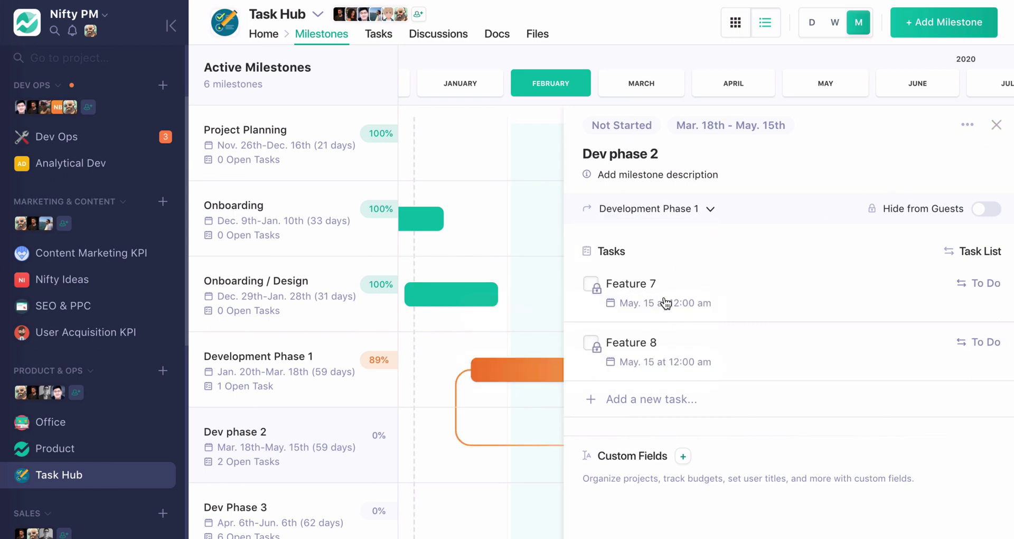
left_click(639, 286)
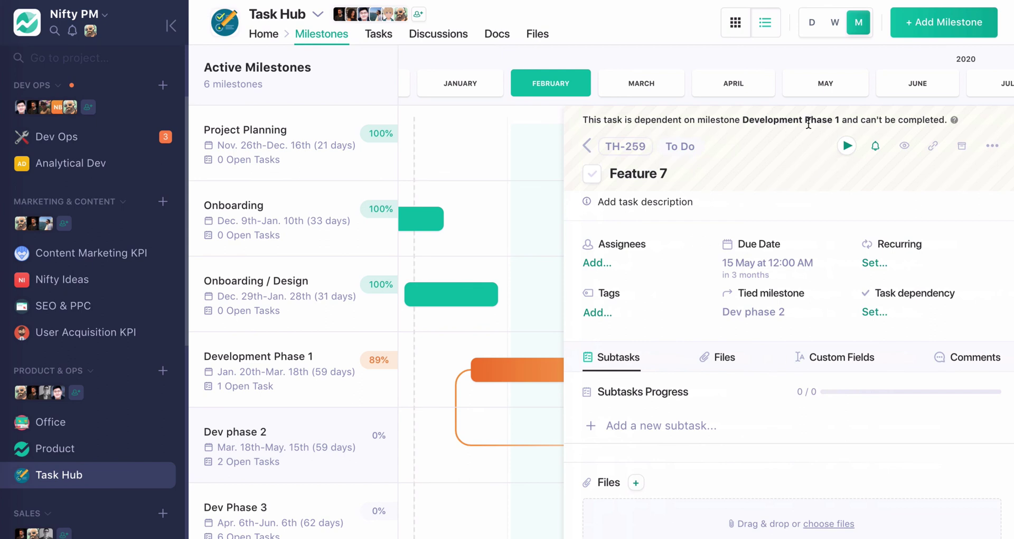
left_click(586, 147)
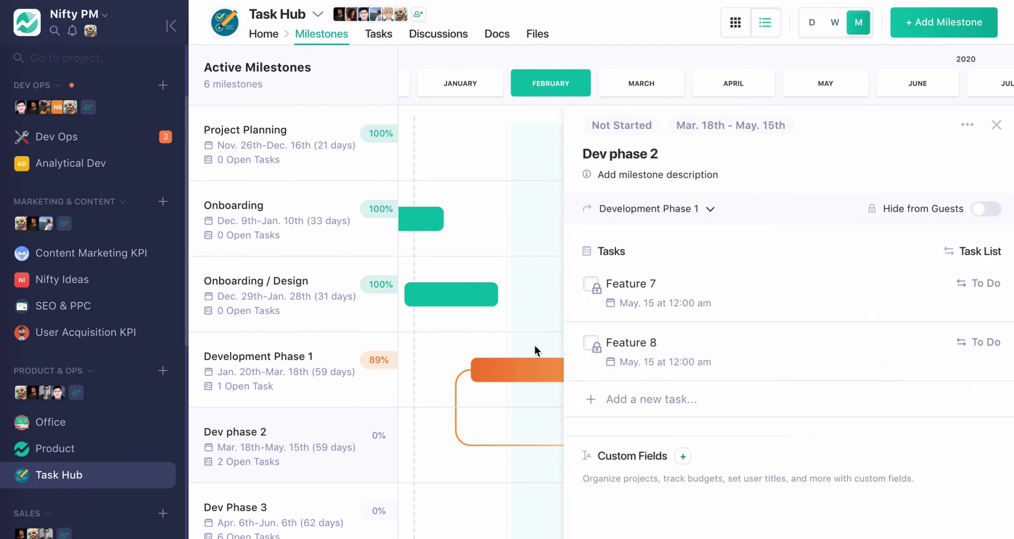
Mark Feature 6 complete so Development Phase 1 reaches 100%.
left_click(508, 377)
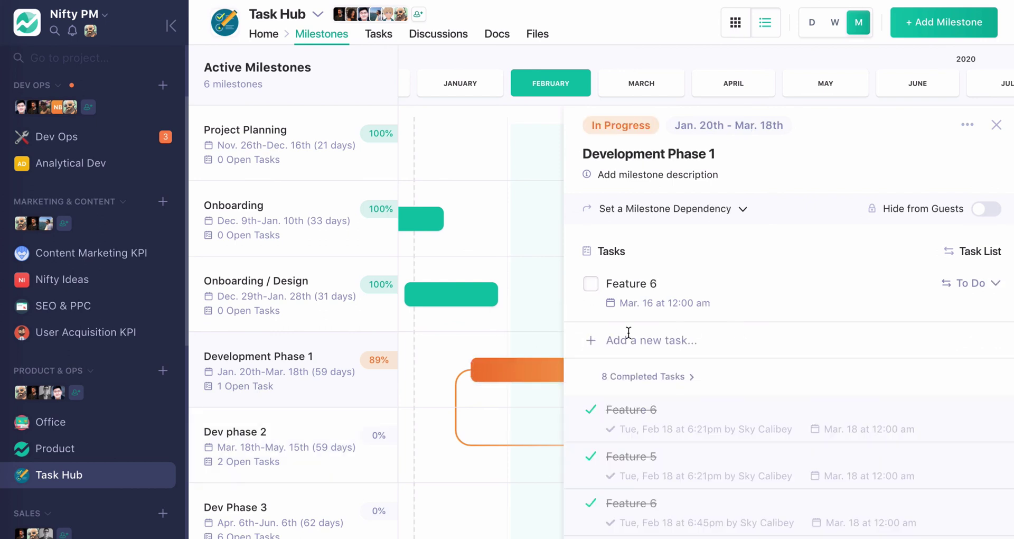
scroll(549, 291, "right", 5)
scroll(550, 291, "left", 2)
left_click(591, 288)
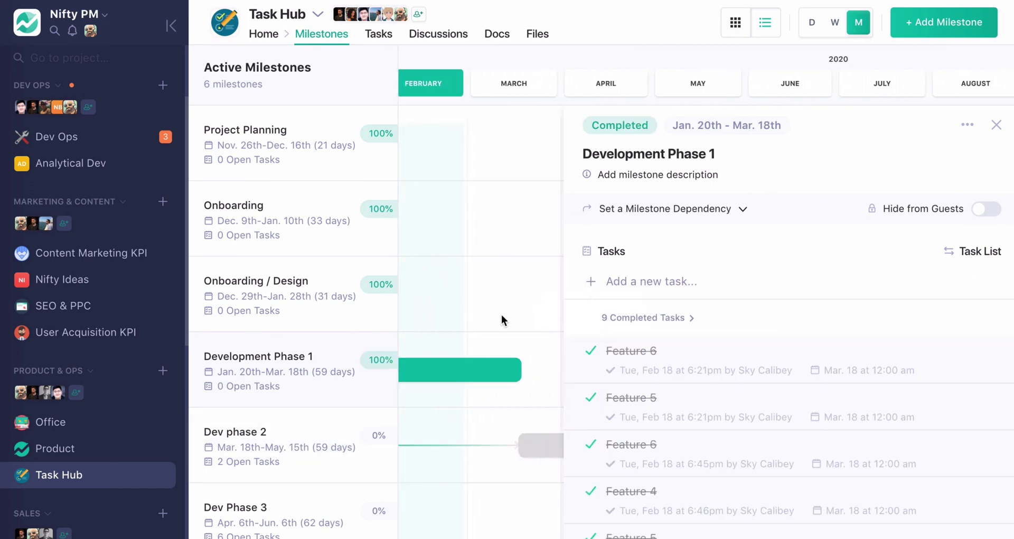
scroll(507, 380, "right", 2)
left_click(517, 444)
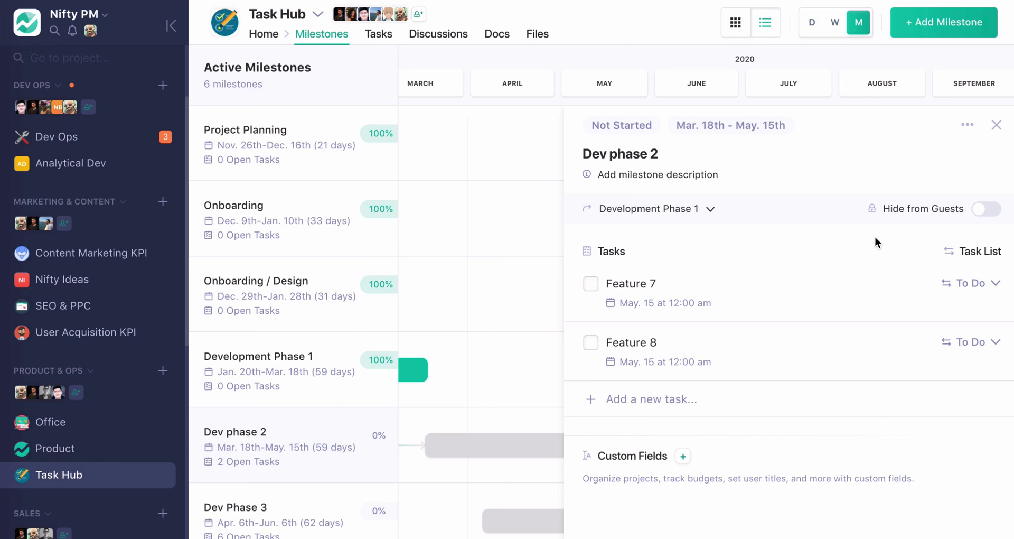
left_click(996, 125)
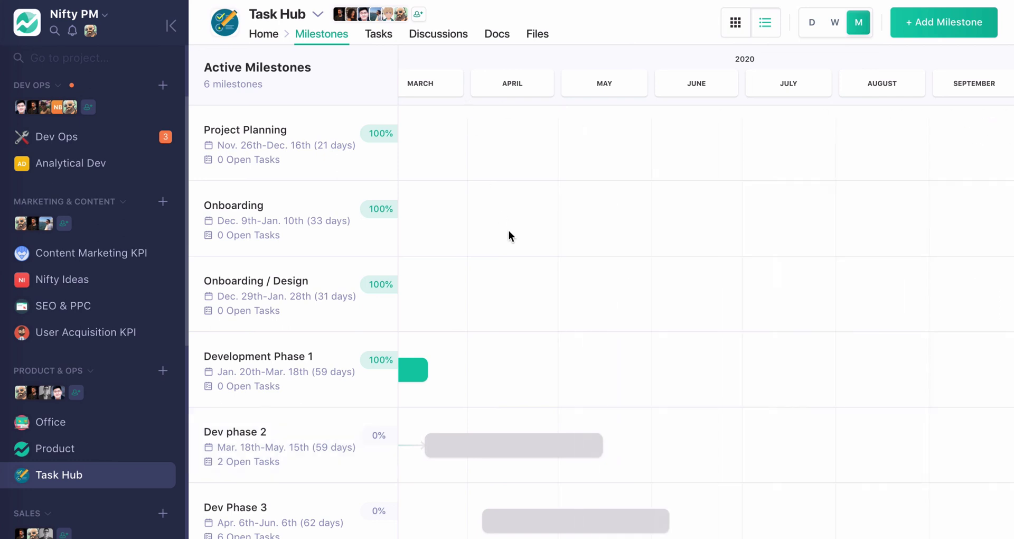
scroll(591, 268, "left", 3)
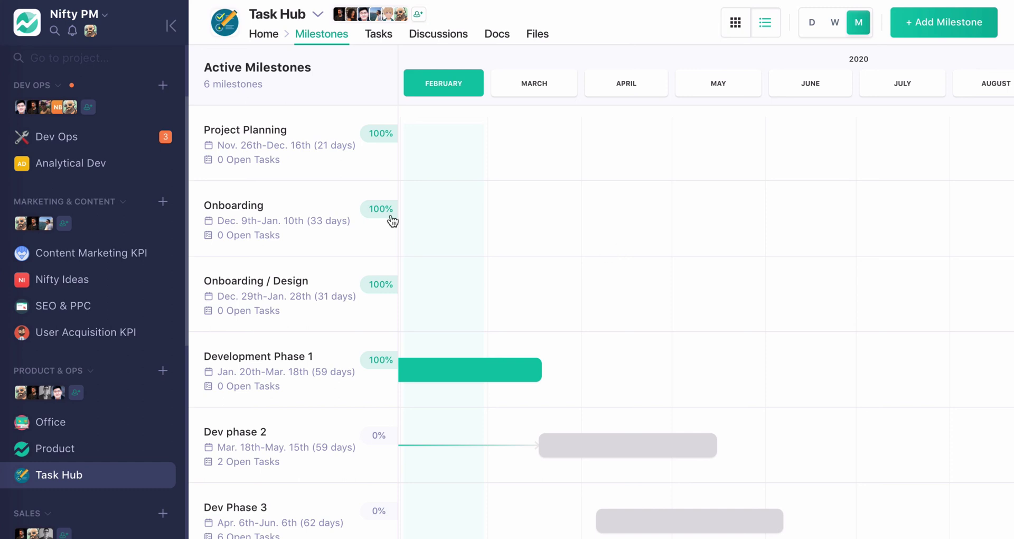
Set the TH-240 onboarding prototype task's task dependency to Due dilligence.
left_click(379, 35)
left_click(582, 274)
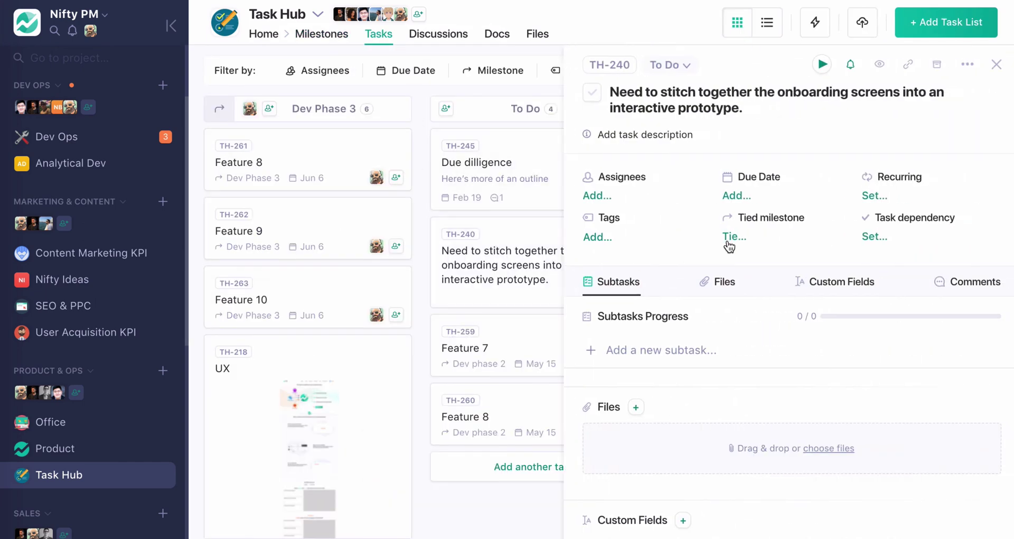
left_click(734, 237)
left_click(726, 237)
left_click(875, 237)
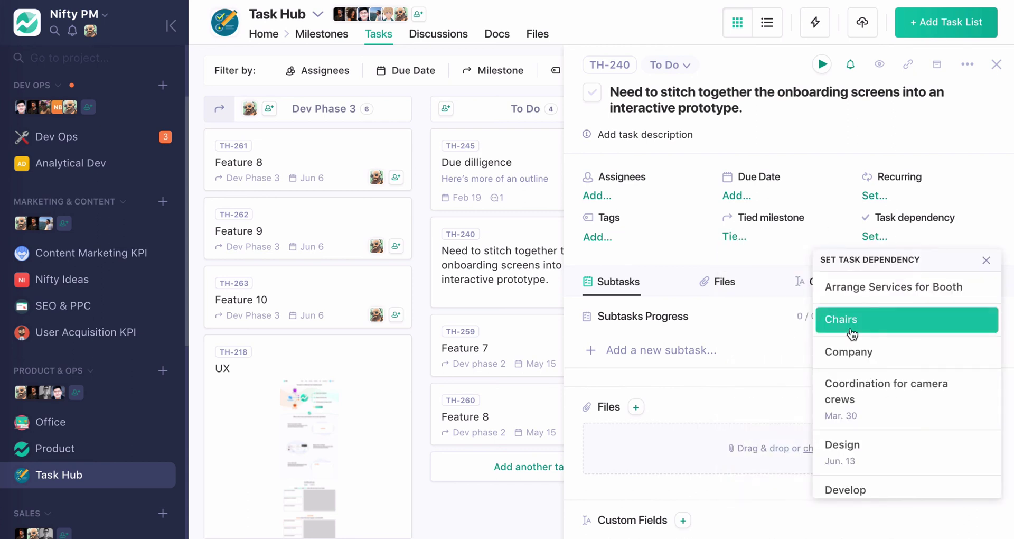
scroll(966, 423, "down", 3)
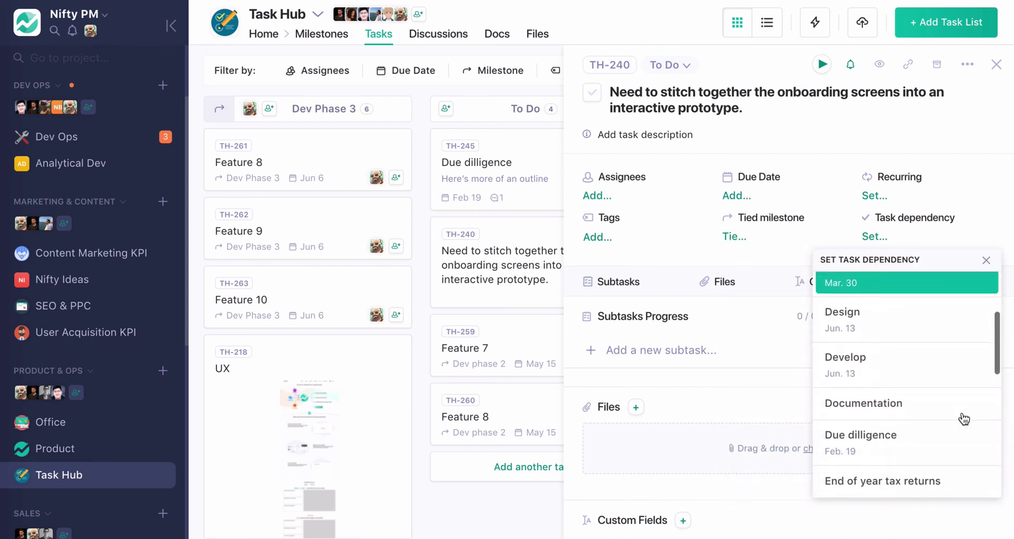
left_click(889, 434)
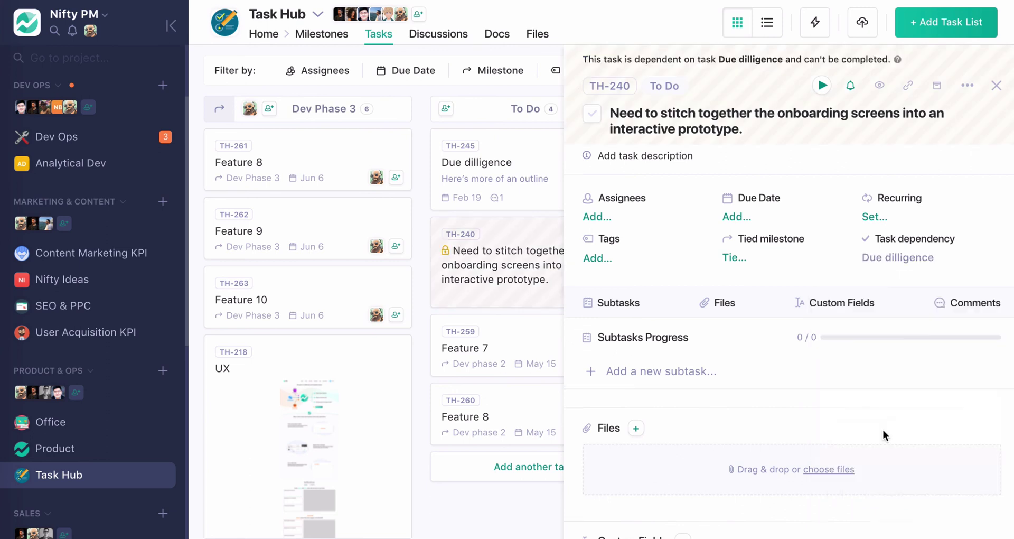
left_click(995, 85)
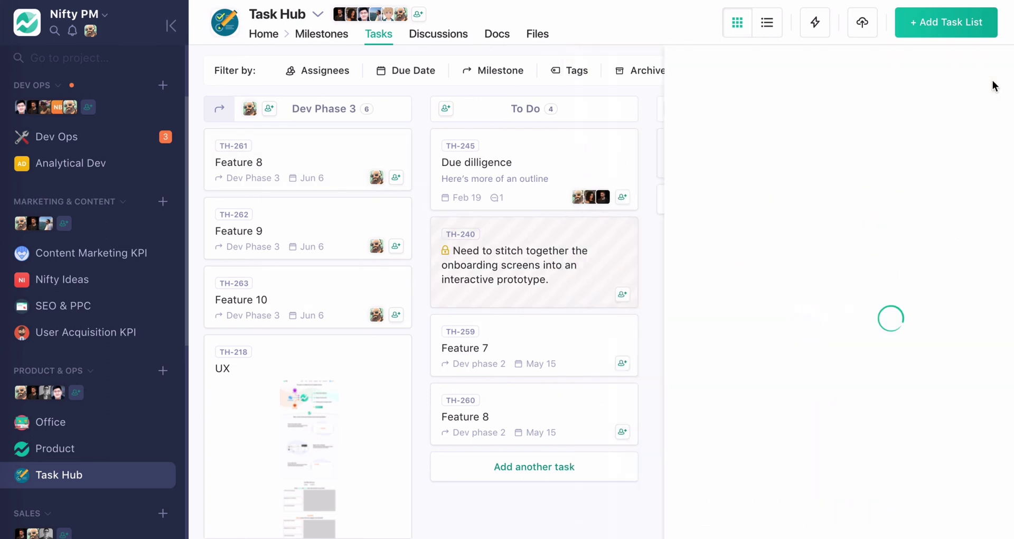
Mark the Due dilligence task as completed.
left_click(511, 167)
left_click(592, 94)
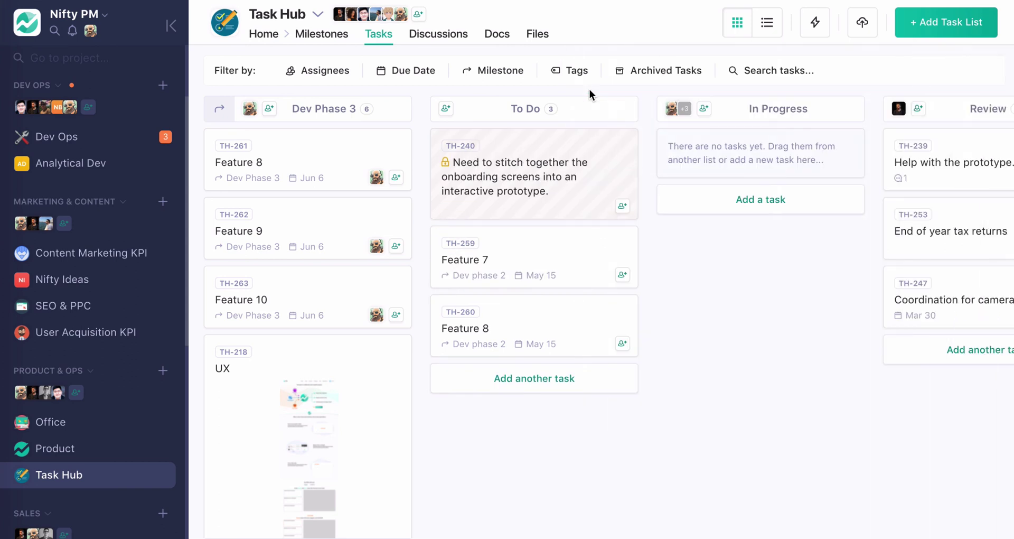